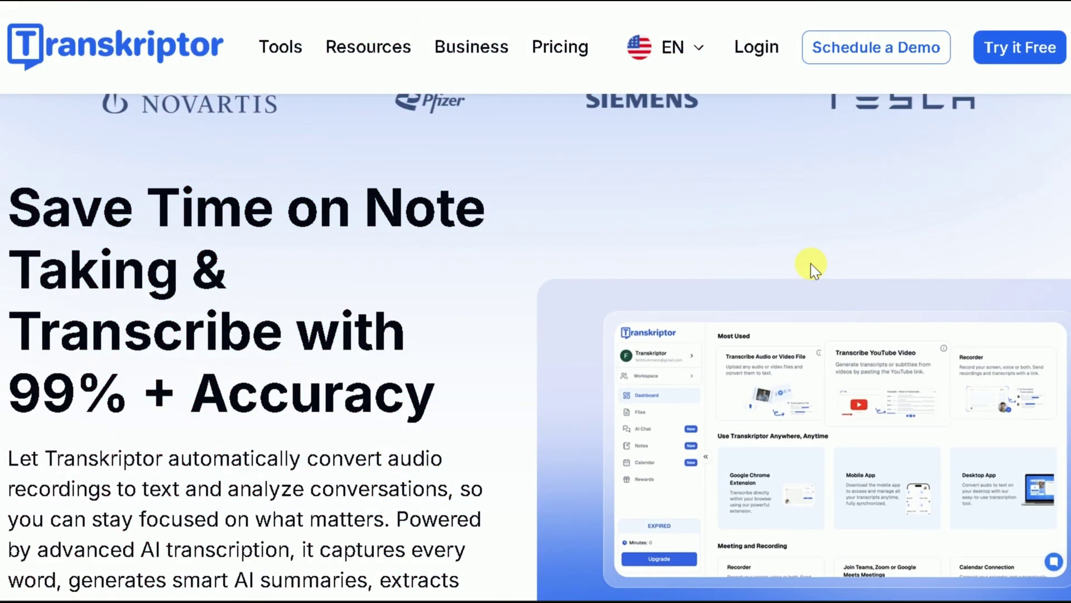
Look through the Transkriptor home page sections on AI insights, audio and video conversion, and cloud sync
{"action": "scroll", "coordinate": [811, 264], "scroll_direction": "down", "scroll_amount": 2}
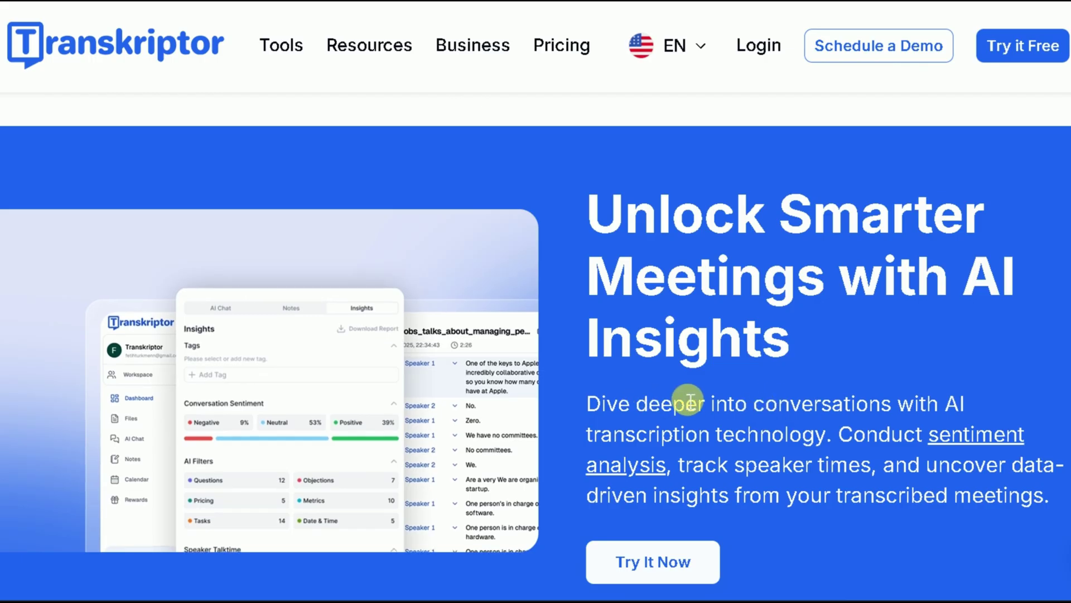
{"action": "scroll", "coordinate": [772, 437], "scroll_direction": "down", "scroll_amount": 10}
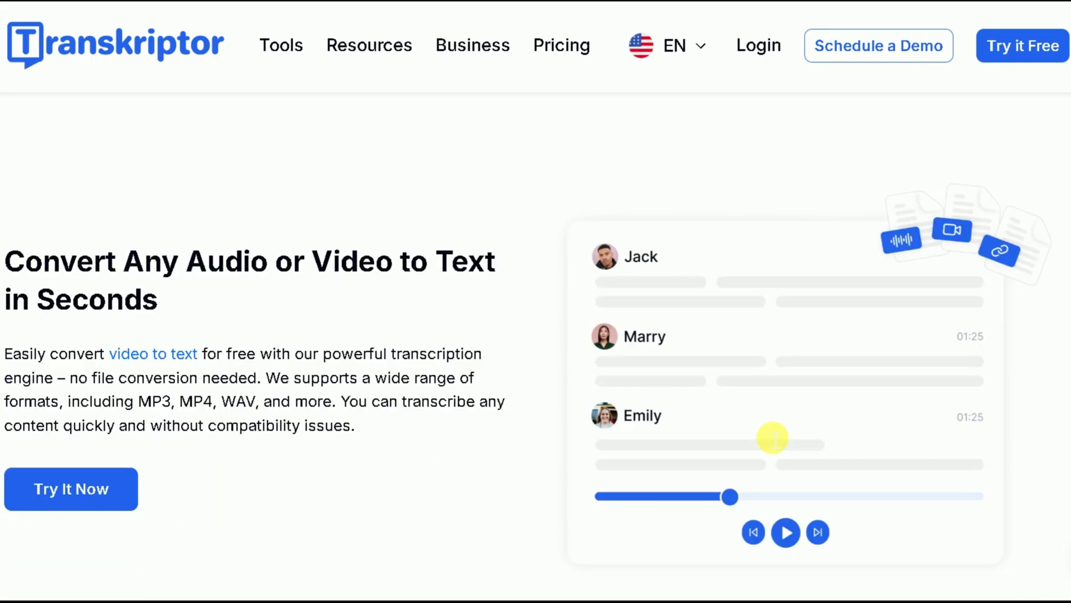
{"action": "scroll", "coordinate": [702, 430], "scroll_direction": "down", "scroll_amount": 10}
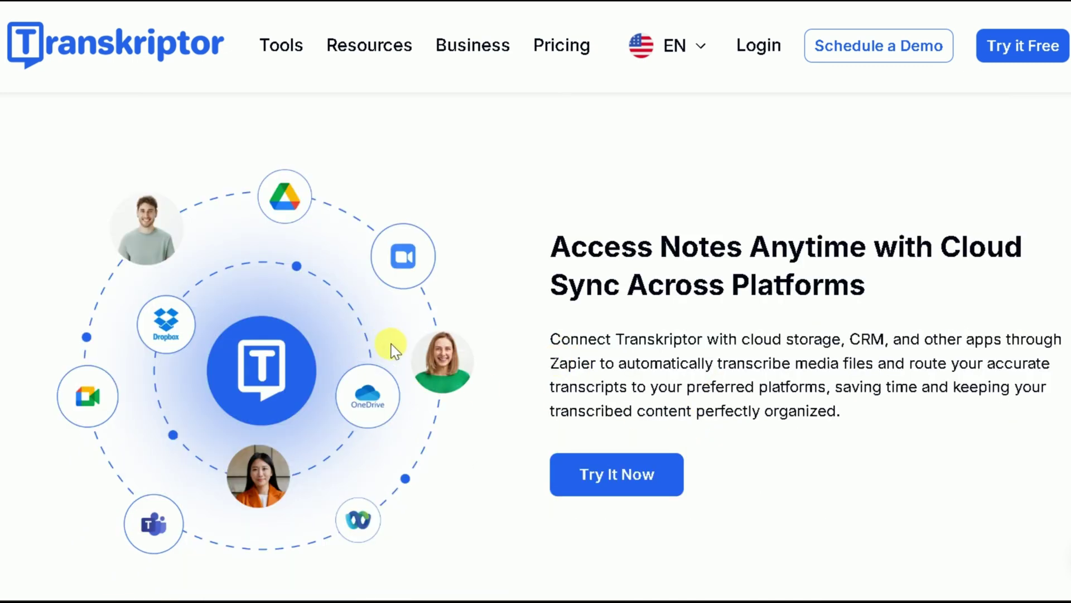
{"action": "scroll", "coordinate": [778, 400], "scroll_direction": "down", "scroll_amount": 5}
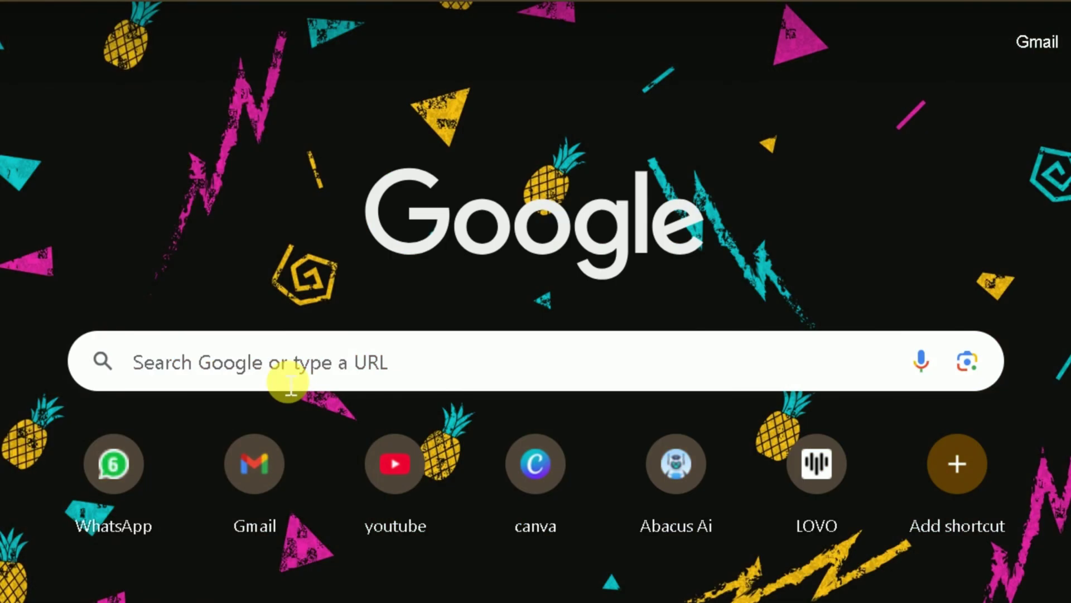
Search Google for "transkriptor" and open the transkriptor.com website
{"action": "left_click", "coordinate": [352, 368]}
{"action": "type", "text": "transkriptor"}
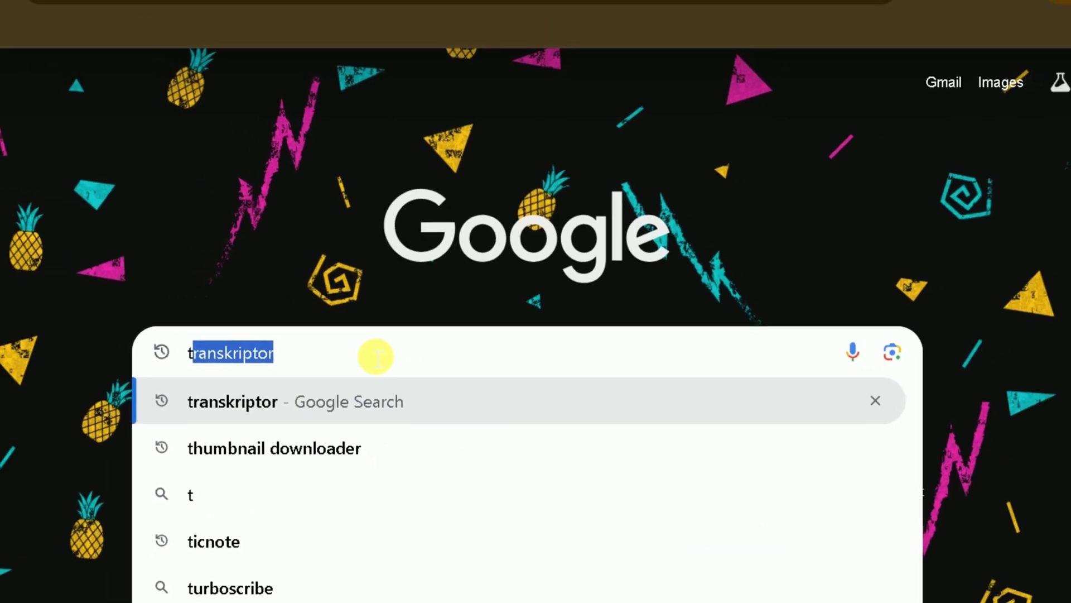
{"action": "key", "text": "Return"}
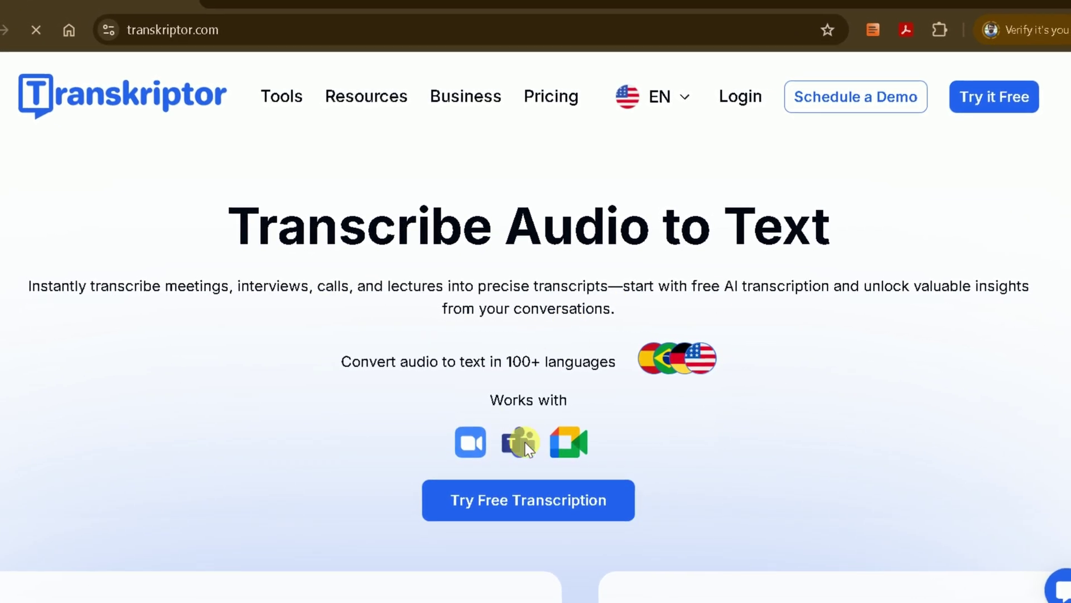
Examine the home page's sections on file upload, audio recording, note taking, supported devices and the AI assistant
{"action": "scroll", "coordinate": [693, 342], "scroll_direction": "down", "scroll_amount": 5}
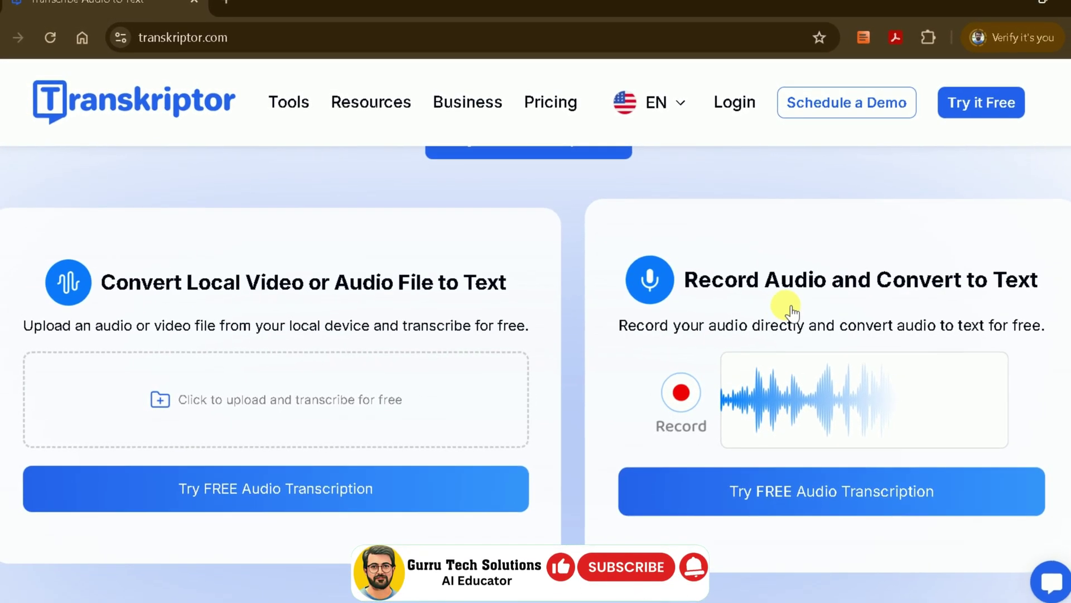
{"action": "scroll", "coordinate": [793, 311], "scroll_direction": "down", "scroll_amount": 8}
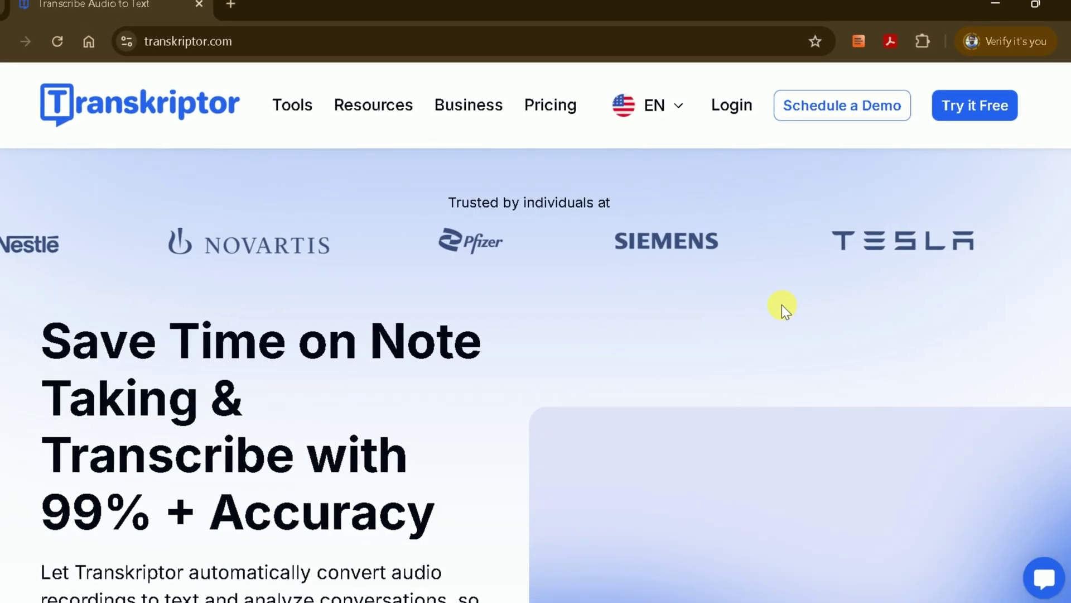
{"action": "scroll", "coordinate": [781, 308], "scroll_direction": "down", "scroll_amount": 2}
{"action": "scroll", "coordinate": [780, 308], "scroll_direction": "down", "scroll_amount": 2}
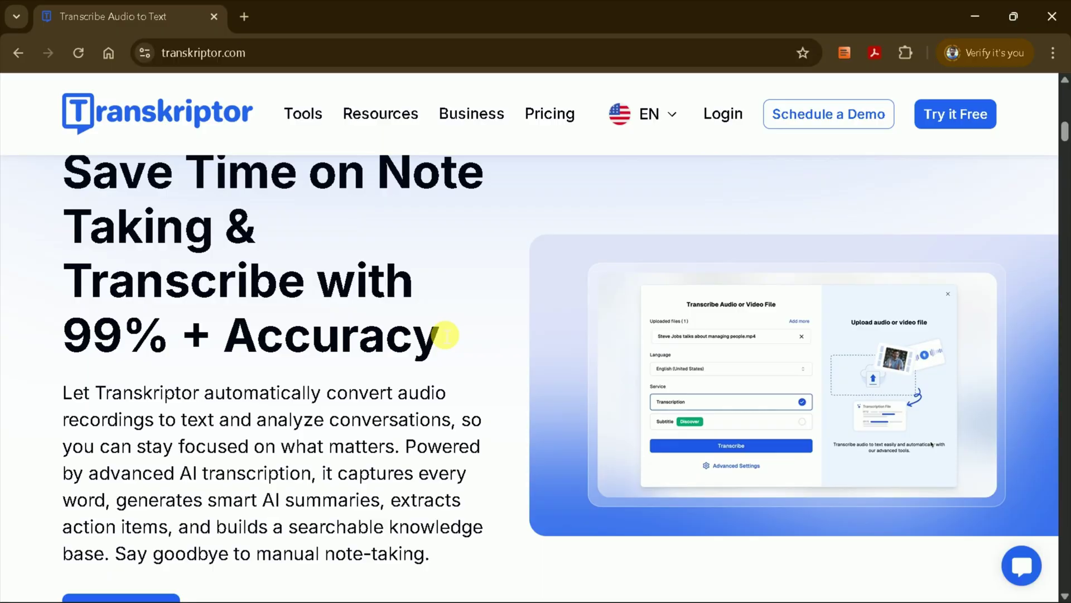
{"action": "scroll", "coordinate": [444, 335], "scroll_direction": "down", "scroll_amount": 1}
{"action": "scroll", "coordinate": [440, 329], "scroll_direction": "down", "scroll_amount": 2}
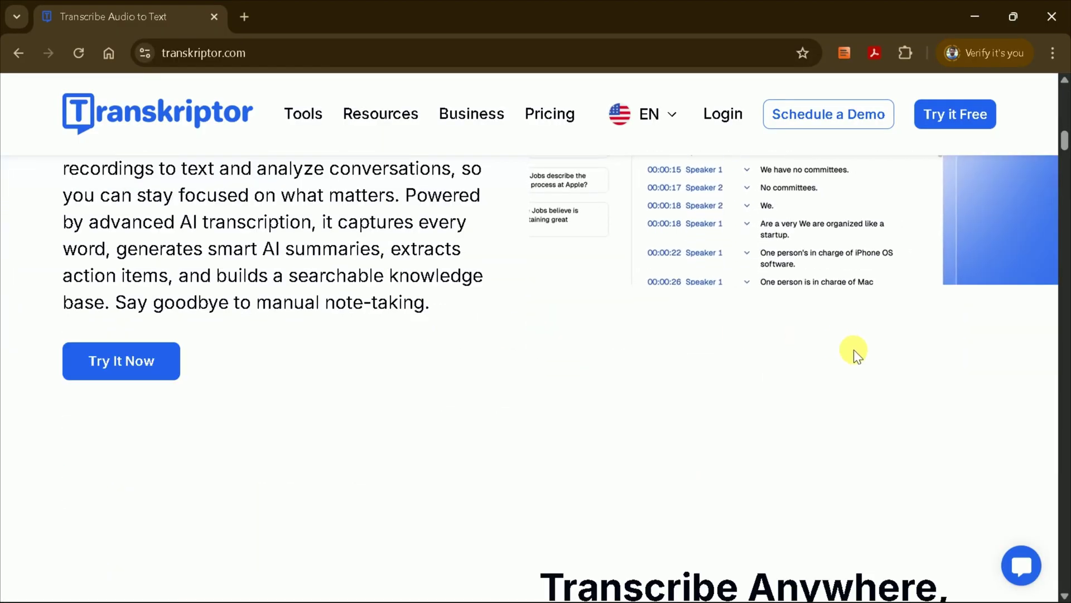
{"action": "scroll", "coordinate": [853, 350], "scroll_direction": "down", "scroll_amount": 6}
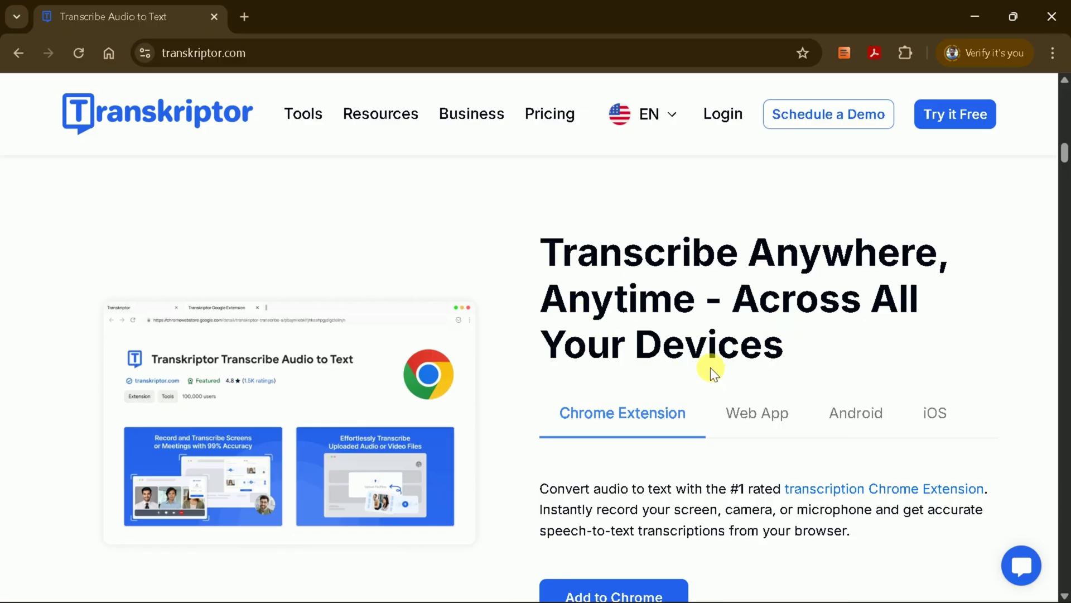
{"action": "scroll", "coordinate": [709, 366], "scroll_direction": "down", "scroll_amount": 2}
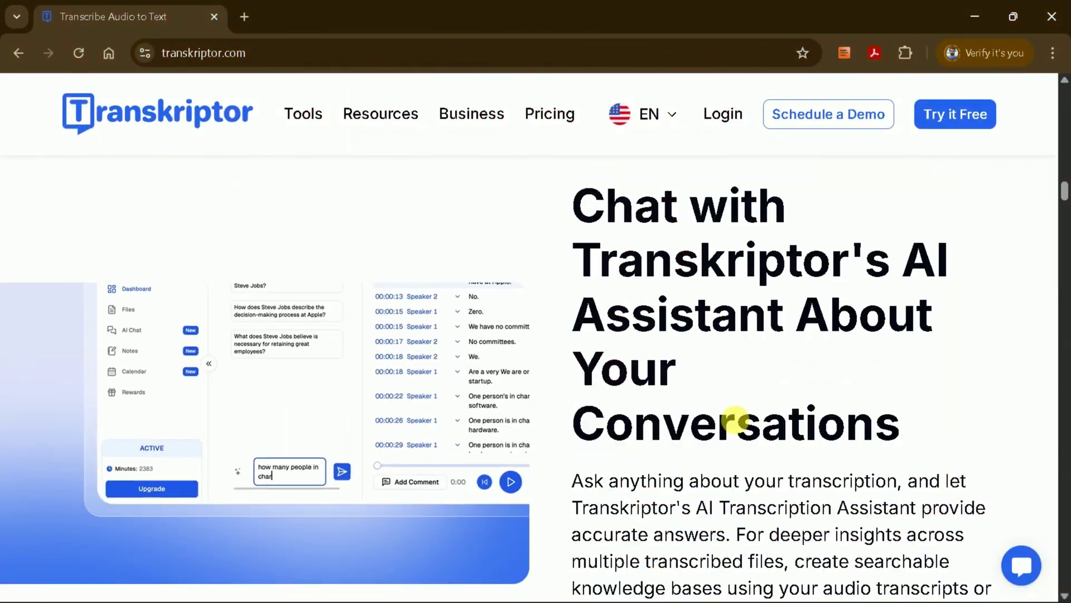
{"action": "scroll", "coordinate": [726, 413], "scroll_direction": "down", "scroll_amount": 5}
{"action": "scroll", "coordinate": [705, 403], "scroll_direction": "down", "scroll_amount": 4}
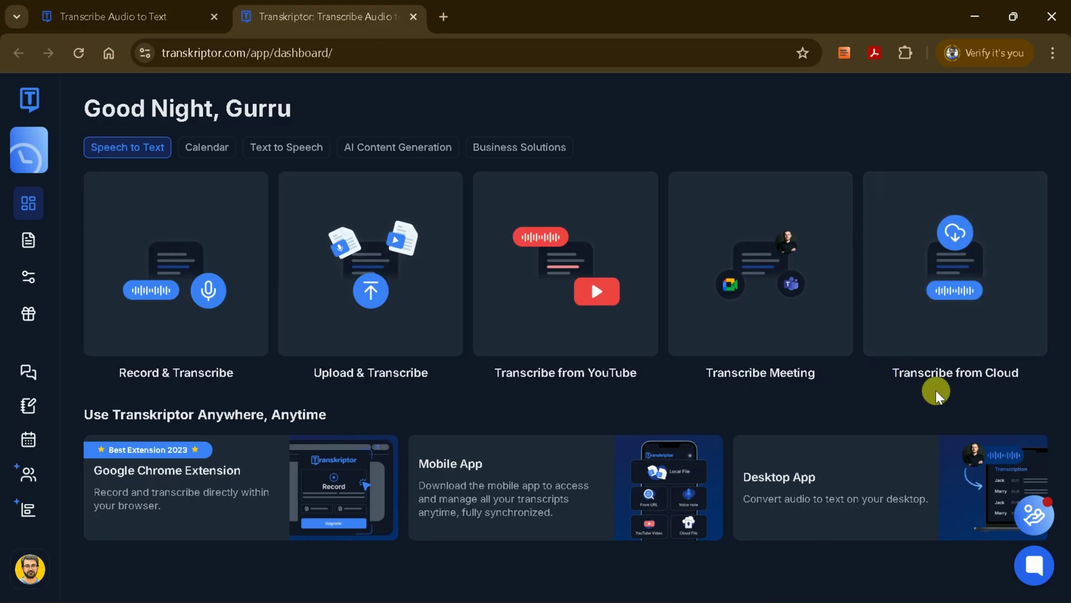
Open the Integrations page from the dashboard, view the Salesforce setup instructions and close them
{"action": "mouse_move", "coordinate": [19, 224]}
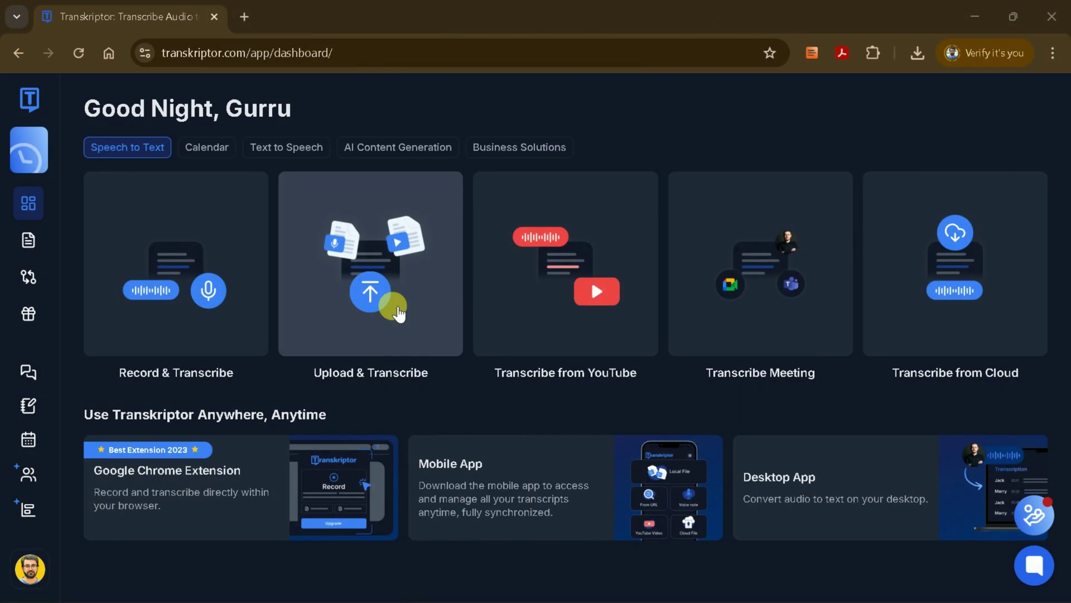
{"action": "mouse_move", "coordinate": [24, 234]}
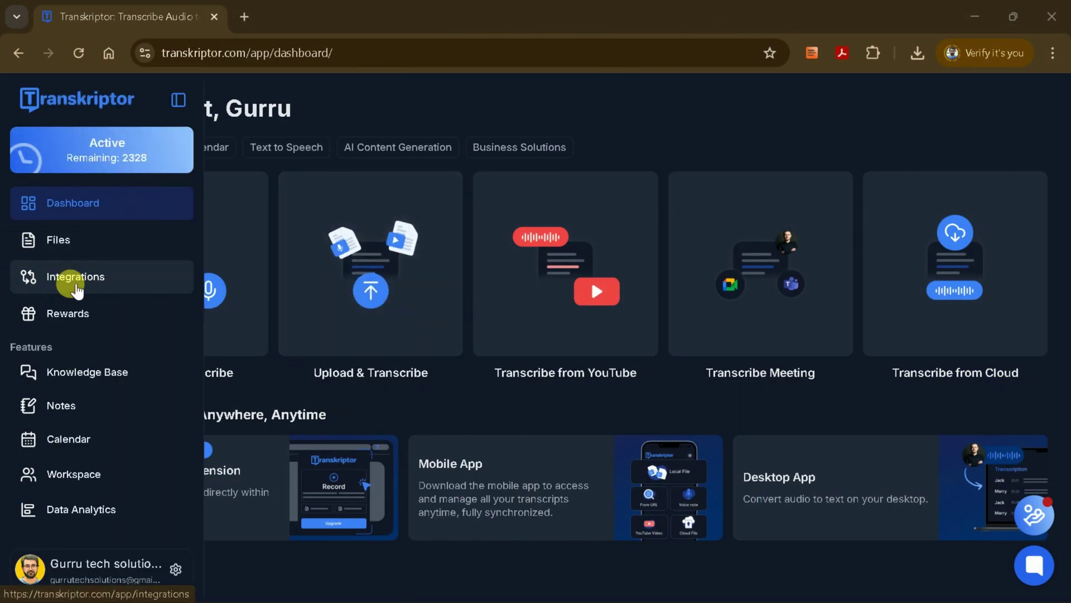
{"action": "left_click", "coordinate": [81, 285]}
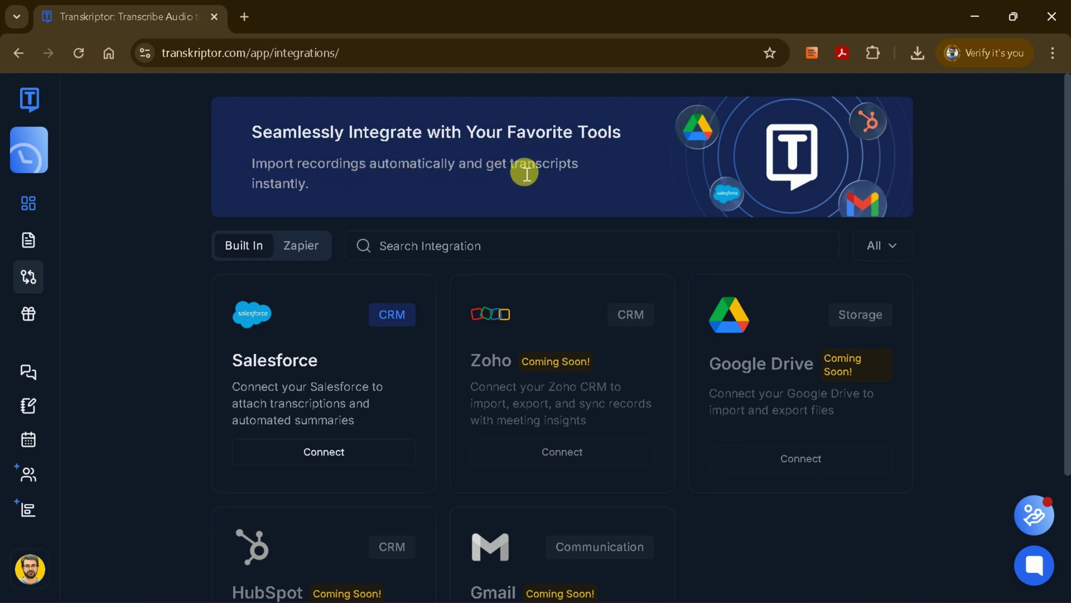
{"action": "scroll", "coordinate": [434, 399], "scroll_direction": "down", "scroll_amount": 2}
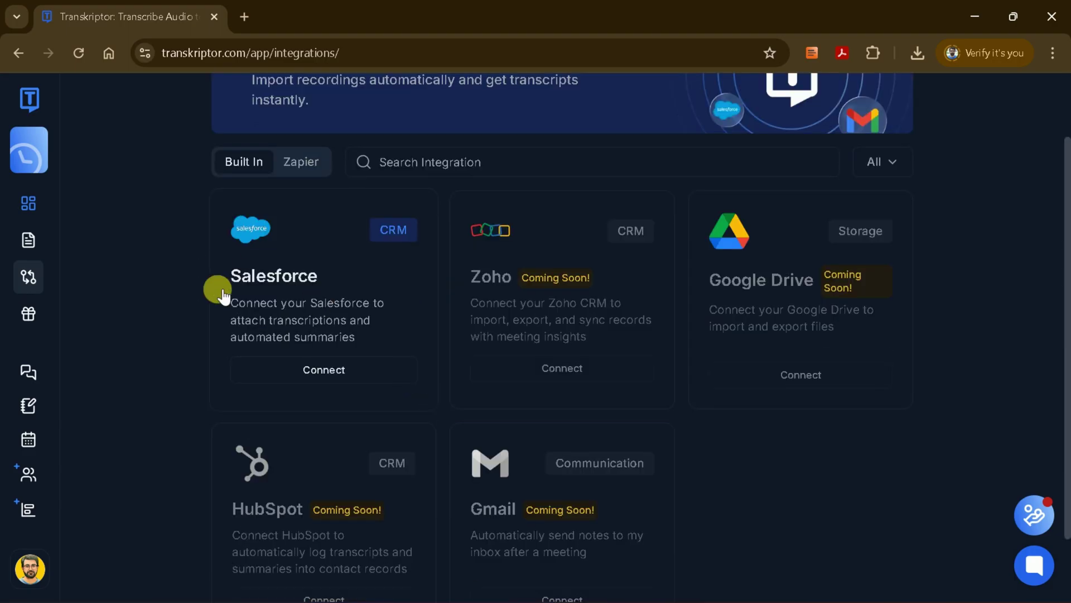
{"action": "scroll", "coordinate": [256, 335], "scroll_direction": "up", "scroll_amount": 2}
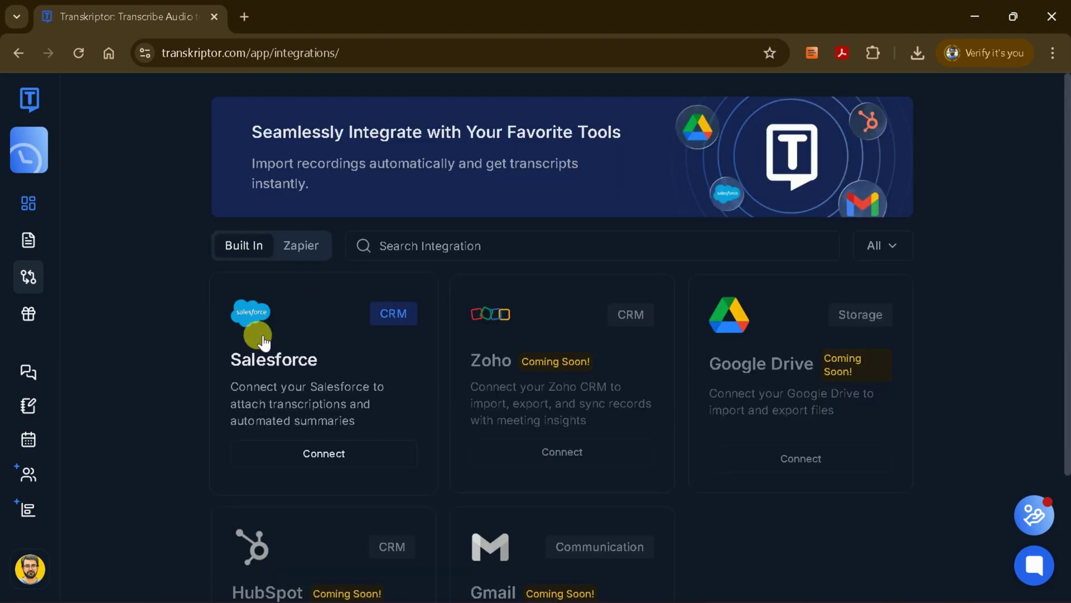
{"action": "left_click", "coordinate": [286, 362]}
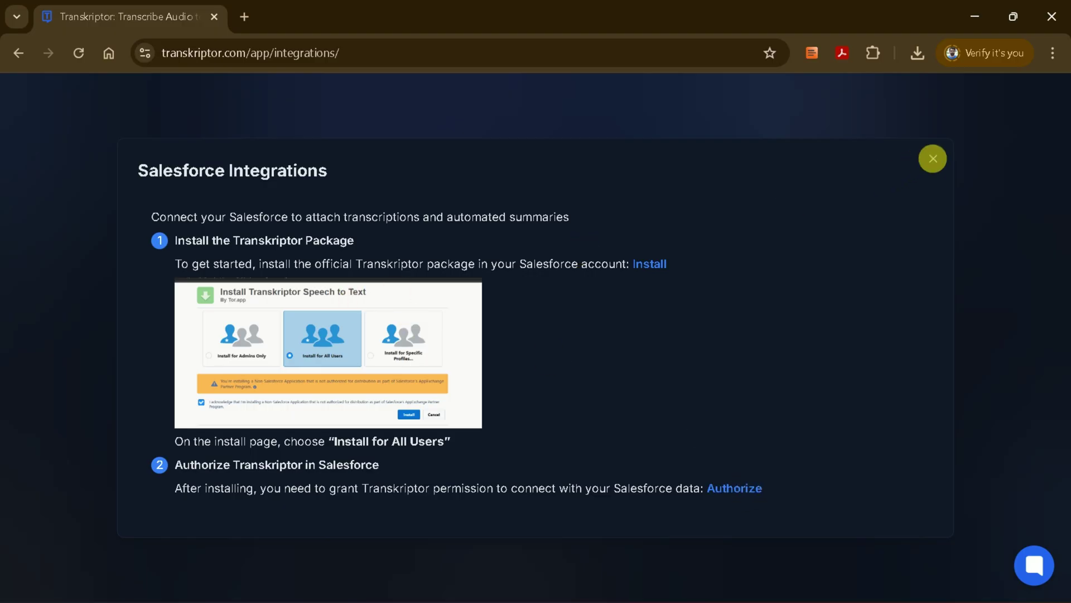
{"action": "left_click", "coordinate": [935, 159]}
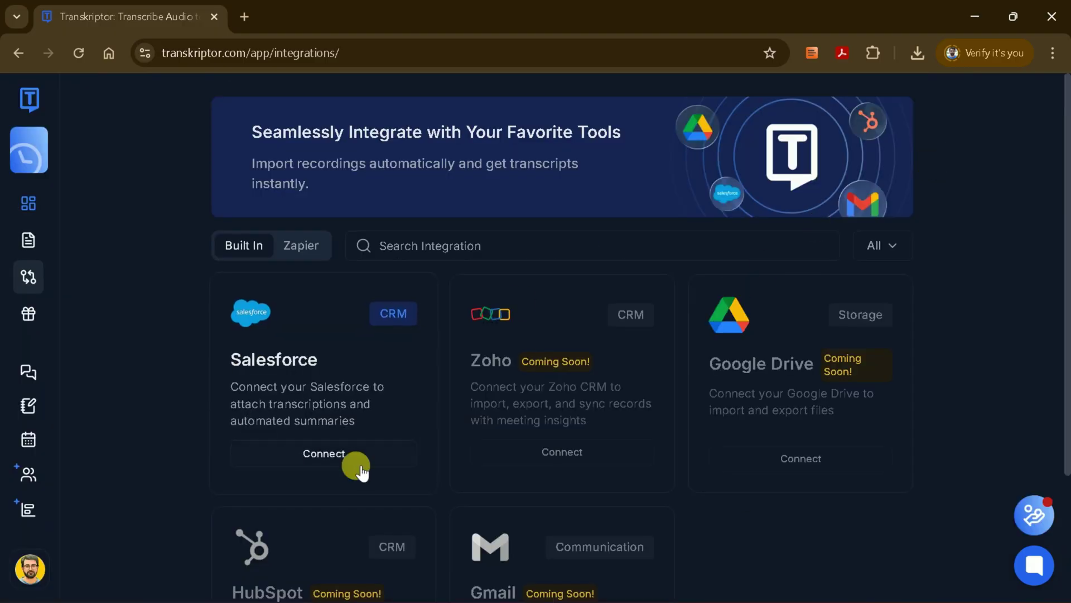
Review the other built-in integrations: Zoho, Google Drive, HubSpot and Gmail
{"action": "scroll", "coordinate": [382, 443], "scroll_direction": "down", "scroll_amount": 1}
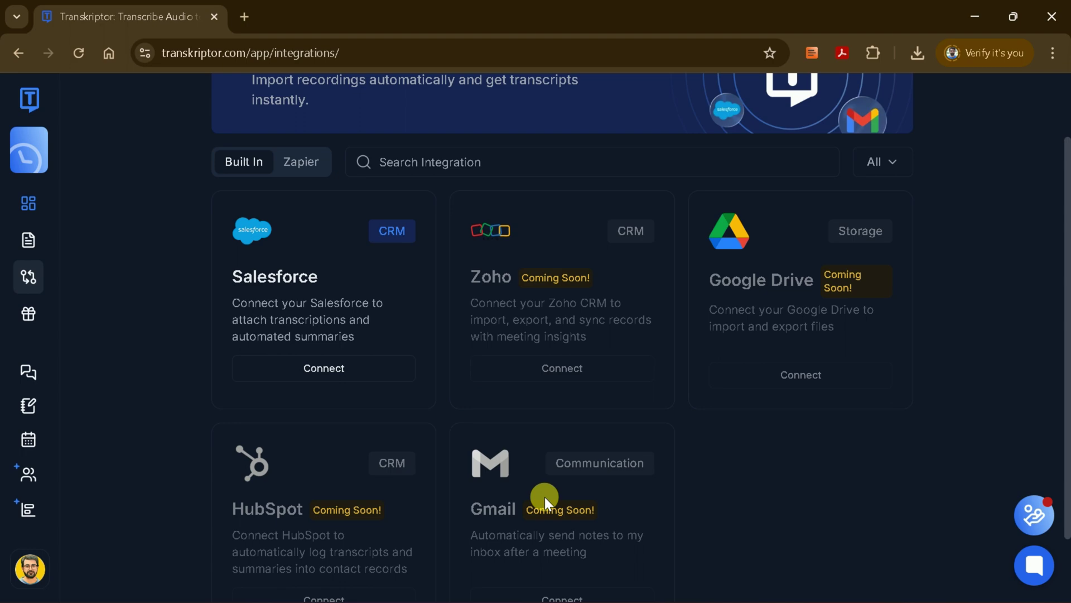
{"action": "scroll", "coordinate": [431, 520], "scroll_direction": "down", "scroll_amount": 1}
{"action": "scroll", "coordinate": [430, 520], "scroll_direction": "up", "scroll_amount": 1}
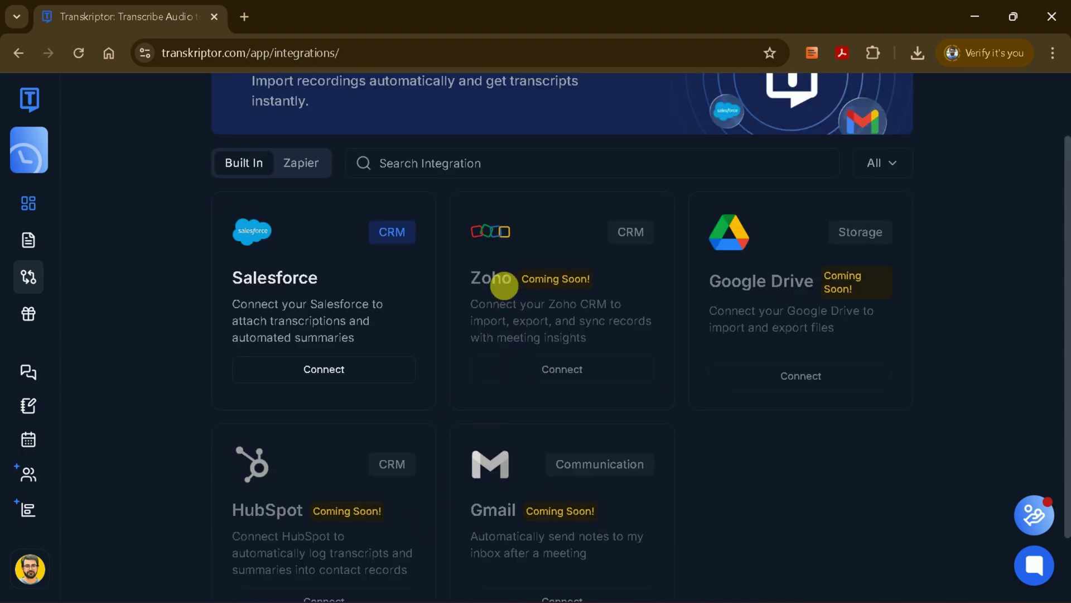
{"action": "scroll", "coordinate": [487, 283], "scroll_direction": "up", "scroll_amount": 1}
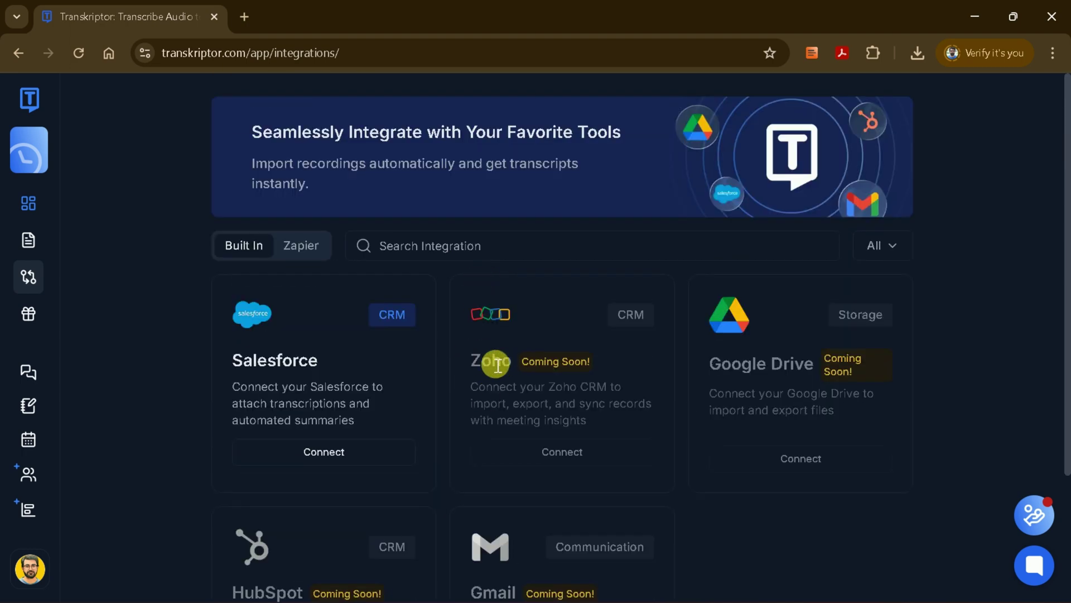
{"action": "left_click_drag", "start_coordinate": [487, 366], "coordinate": [533, 367]}
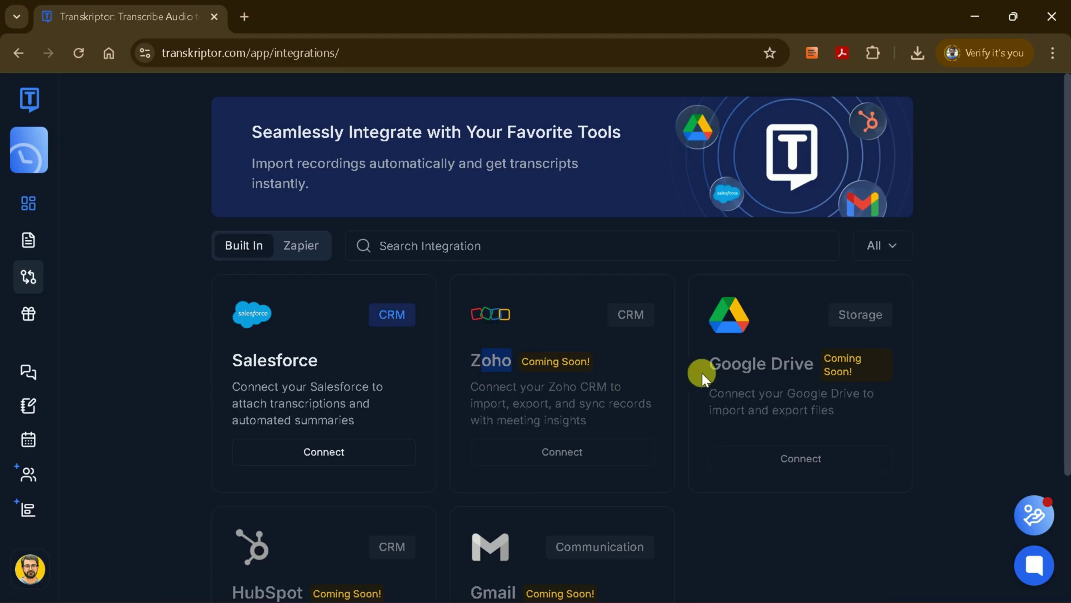
{"action": "left_click_drag", "start_coordinate": [719, 367], "coordinate": [824, 371]}
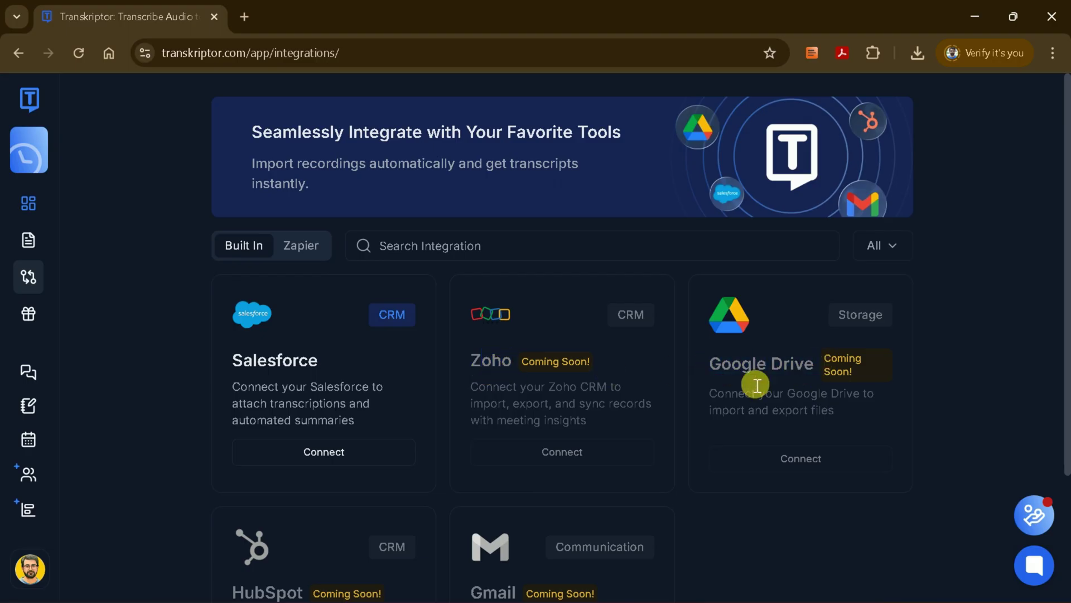
{"action": "scroll", "coordinate": [368, 536], "scroll_direction": "down", "scroll_amount": 2}
{"action": "left_click_drag", "start_coordinate": [241, 515], "coordinate": [331, 516]}
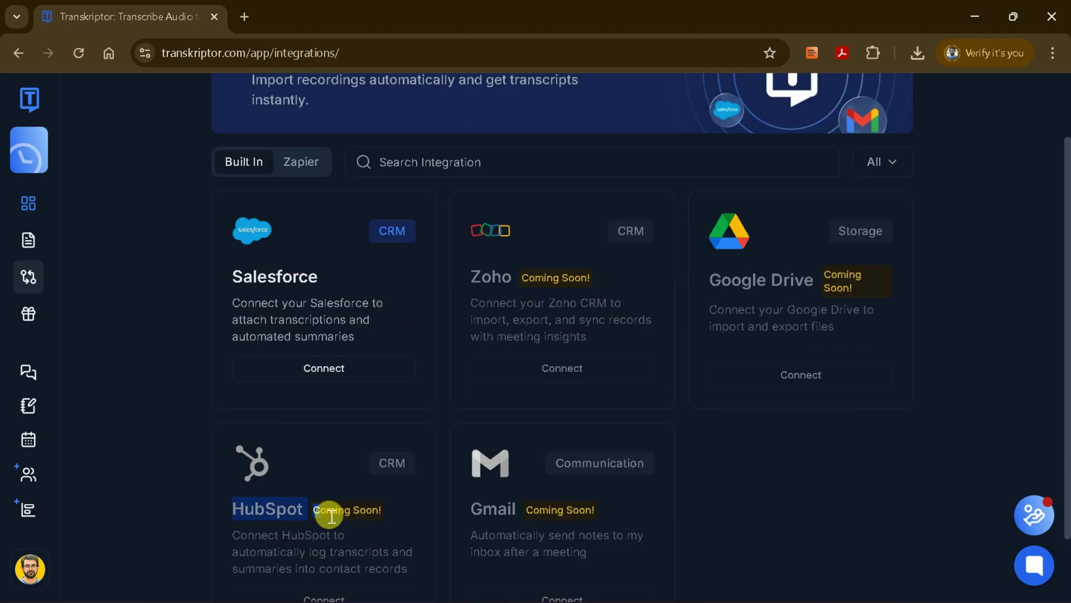
{"action": "left_click_drag", "start_coordinate": [464, 514], "coordinate": [518, 519]}
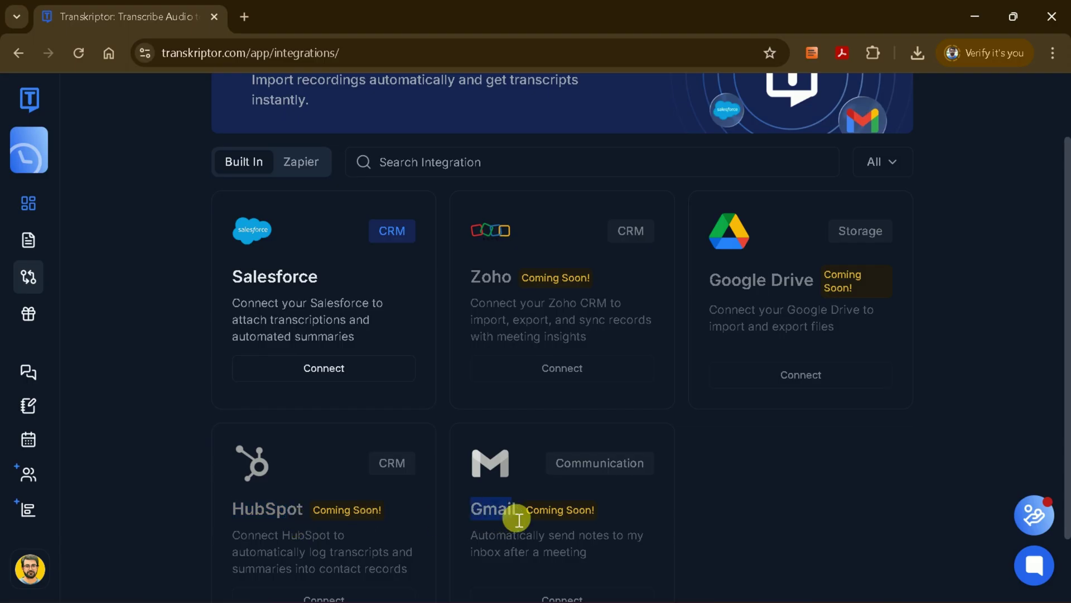
{"action": "left_click", "coordinate": [695, 534]}
{"action": "scroll", "coordinate": [732, 521], "scroll_direction": "up", "scroll_amount": 2}
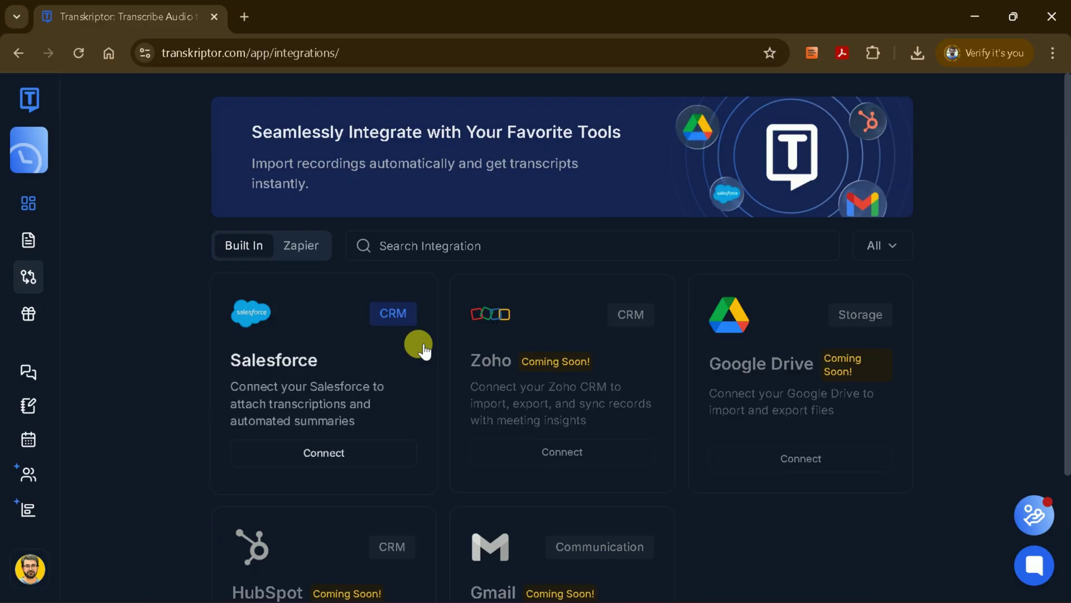
Show the Zapier integrations and look through the whole list of connectable apps
{"action": "left_click", "coordinate": [307, 247]}
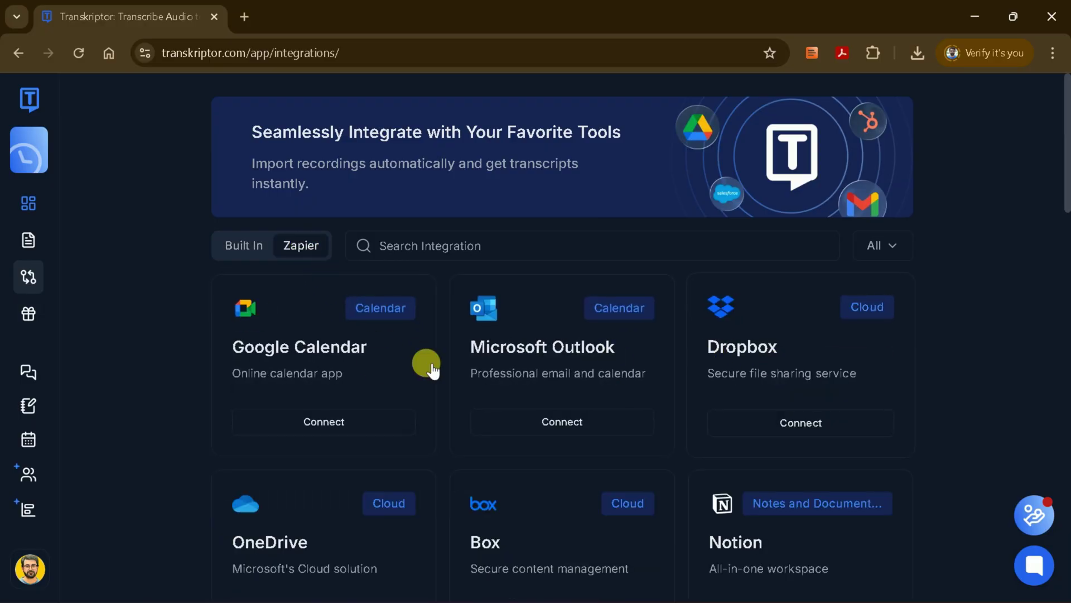
{"action": "scroll", "coordinate": [470, 397], "scroll_direction": "down", "scroll_amount": 5}
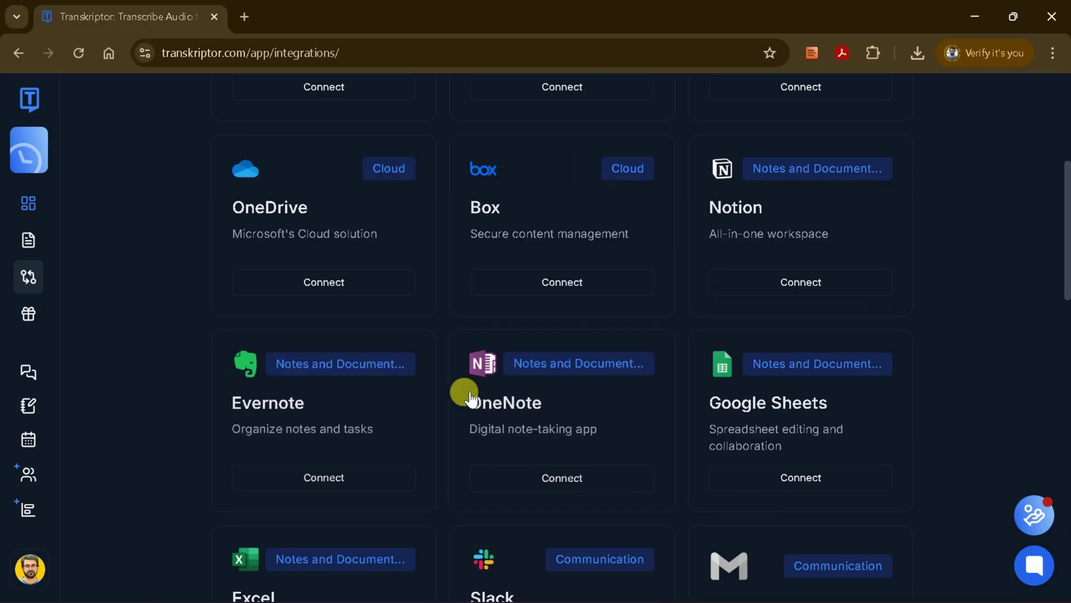
{"action": "scroll", "coordinate": [470, 397], "scroll_direction": "down", "scroll_amount": 15}
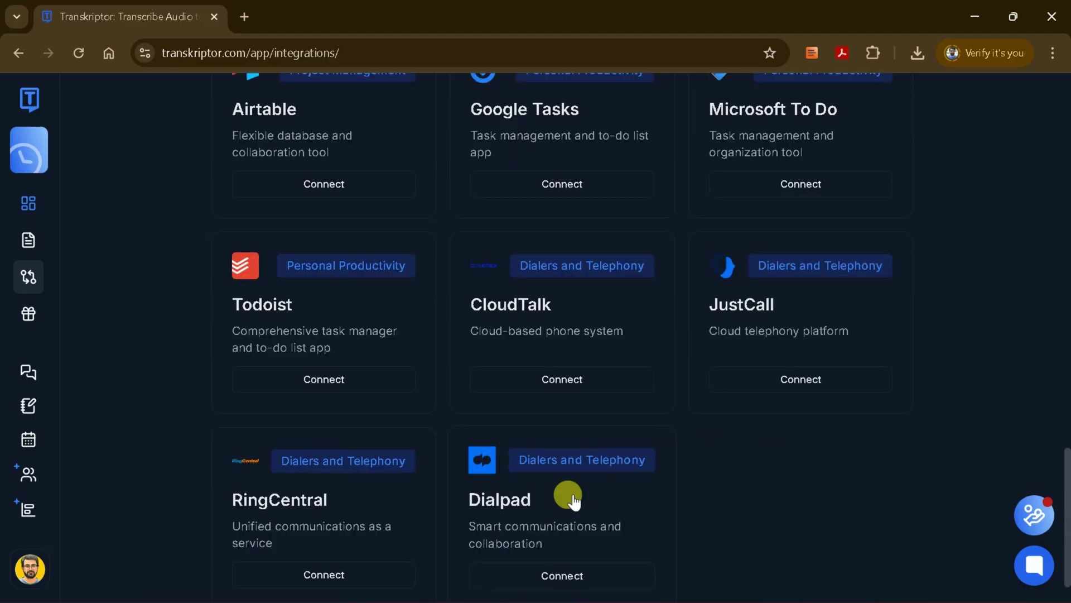
{"action": "scroll", "coordinate": [573, 500], "scroll_direction": "up", "scroll_amount": 20}
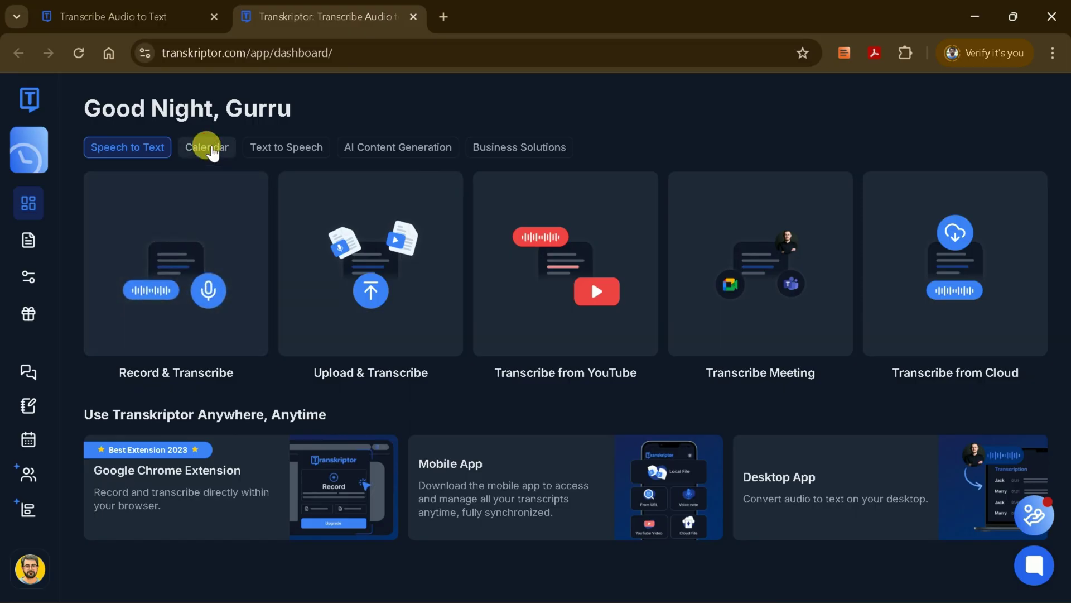
View the dashboard's Calendar, Text to Speech and AI Content Generation tools one after another
{"action": "left_click", "coordinate": [212, 148]}
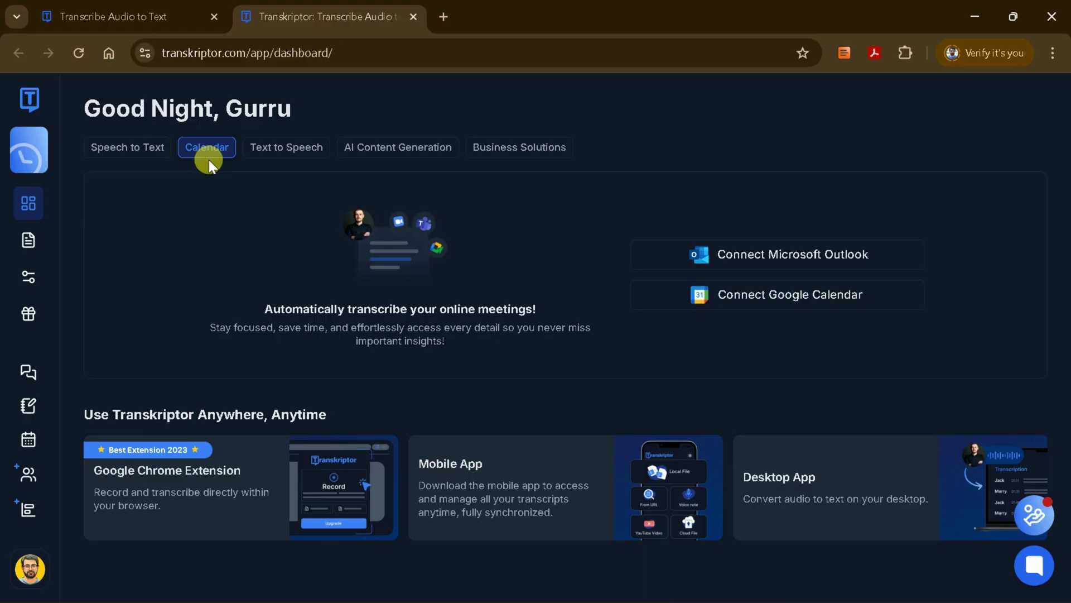
{"action": "left_click", "coordinate": [268, 156]}
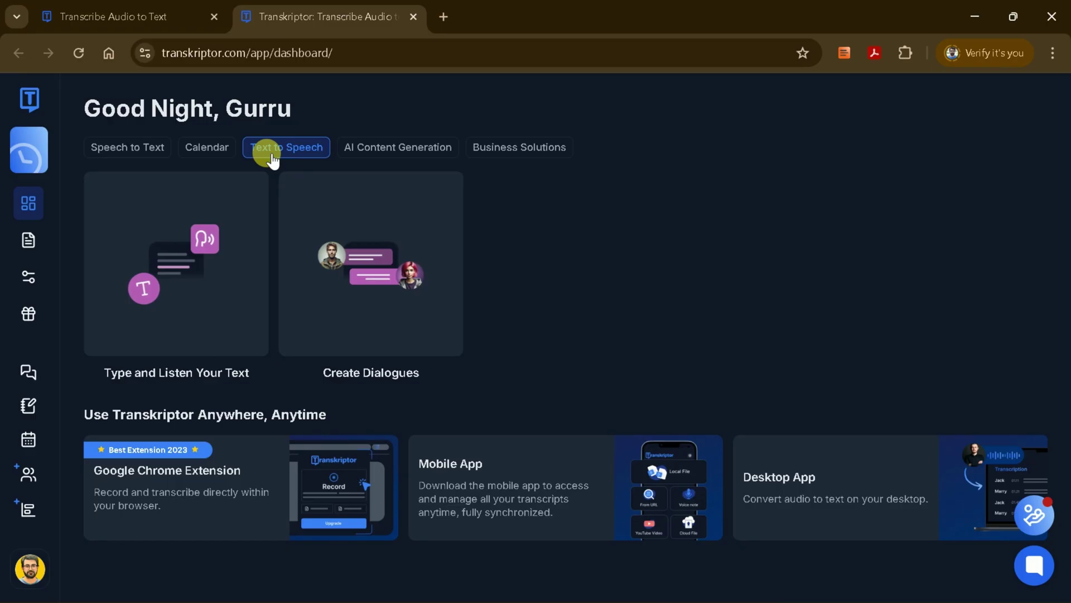
{"action": "left_click", "coordinate": [378, 150]}
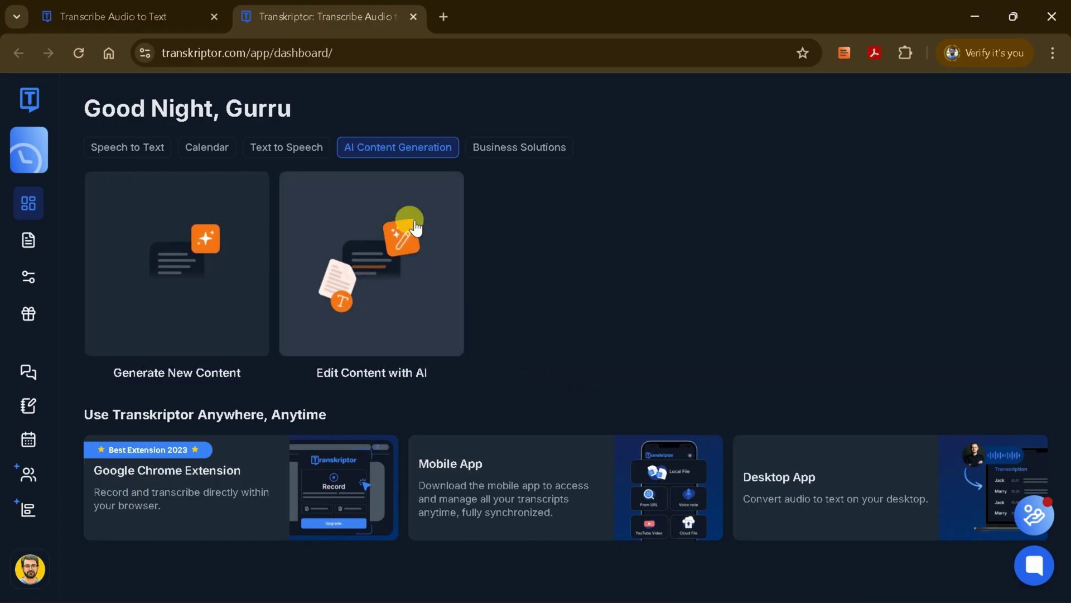
View the dashboard's Business Solutions tools and return to the Speech to Text tools
{"action": "left_click", "coordinate": [524, 149]}
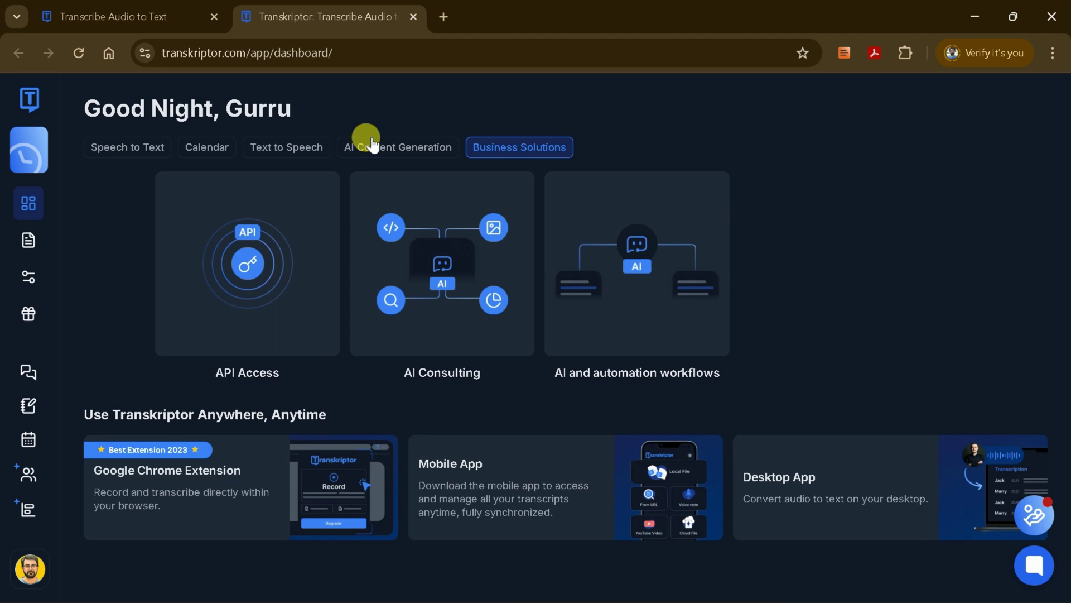
{"action": "left_click", "coordinate": [152, 149]}
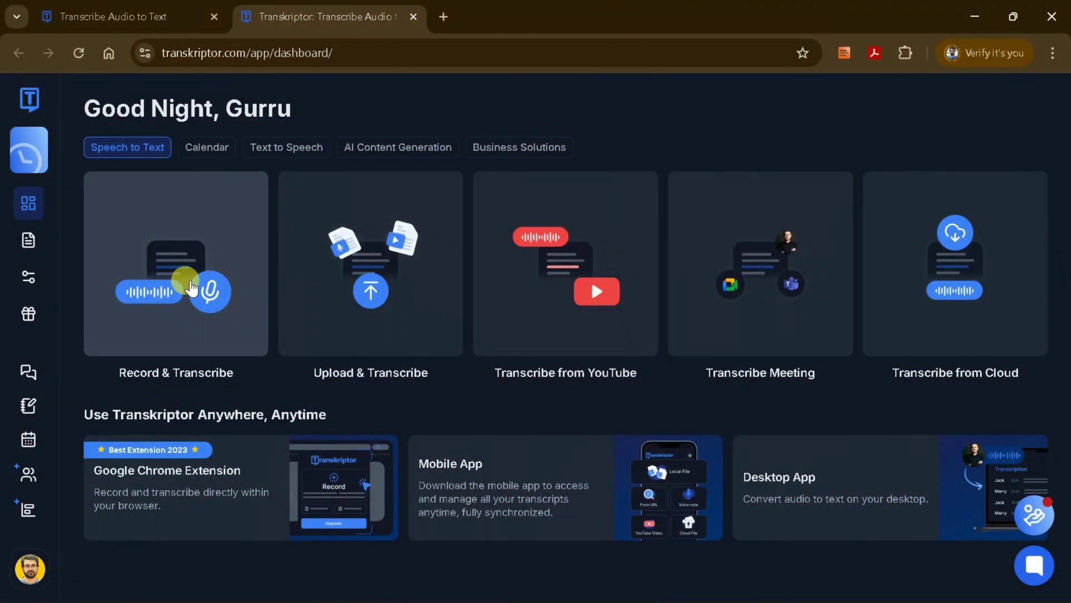
Open the Record & Transcribe recorder and try its camera option on and off
{"action": "left_click", "coordinate": [189, 286]}
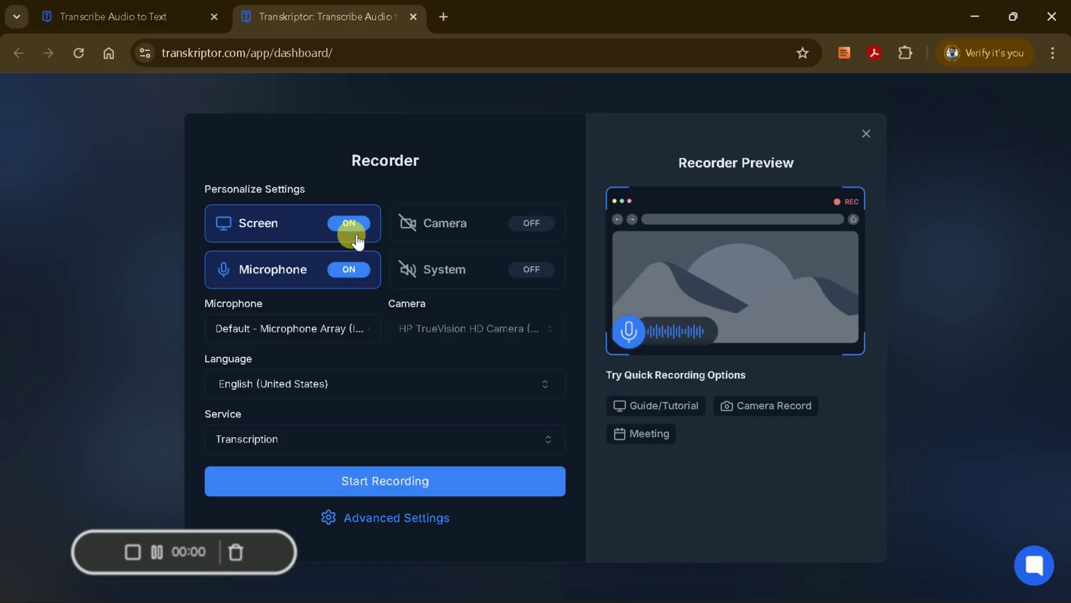
{"action": "left_click", "coordinate": [516, 234]}
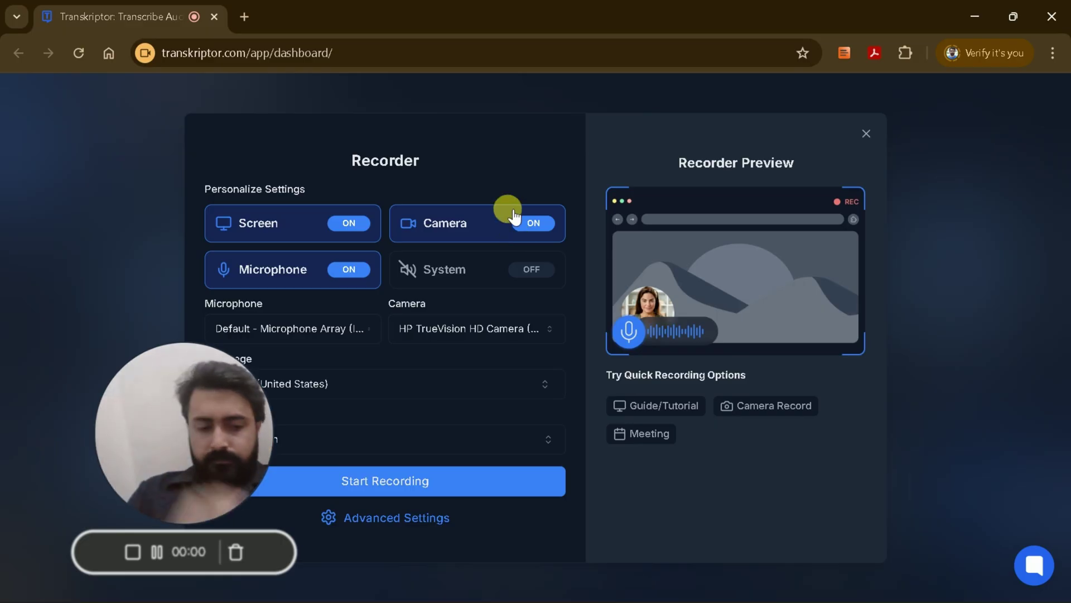
{"action": "left_click", "coordinate": [514, 221]}
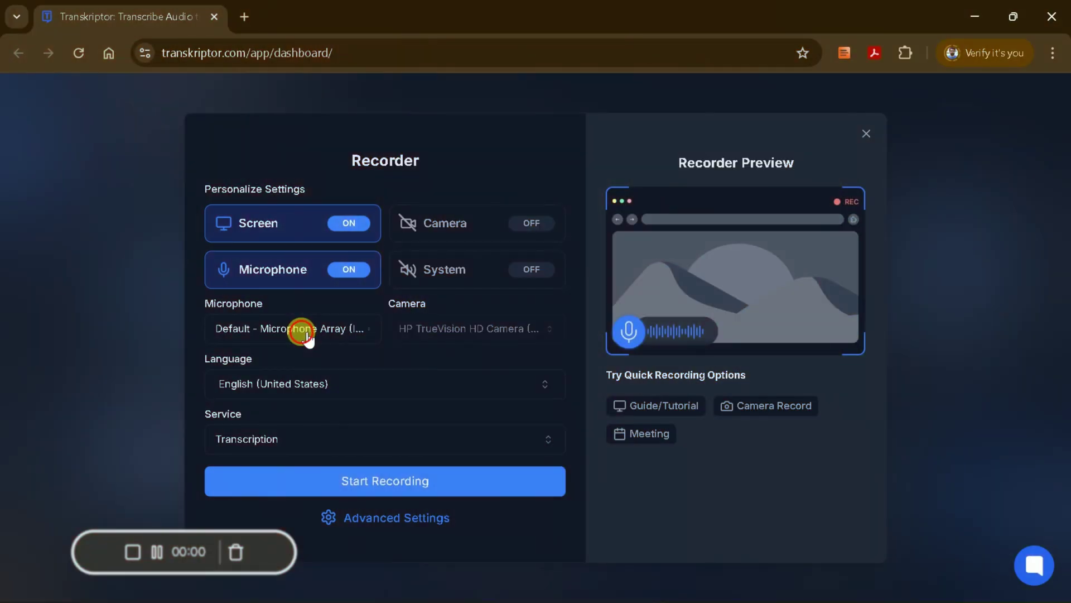
Review the recorder's available microphones, transcription languages and service types without changing any of them
{"action": "left_click", "coordinate": [304, 333]}
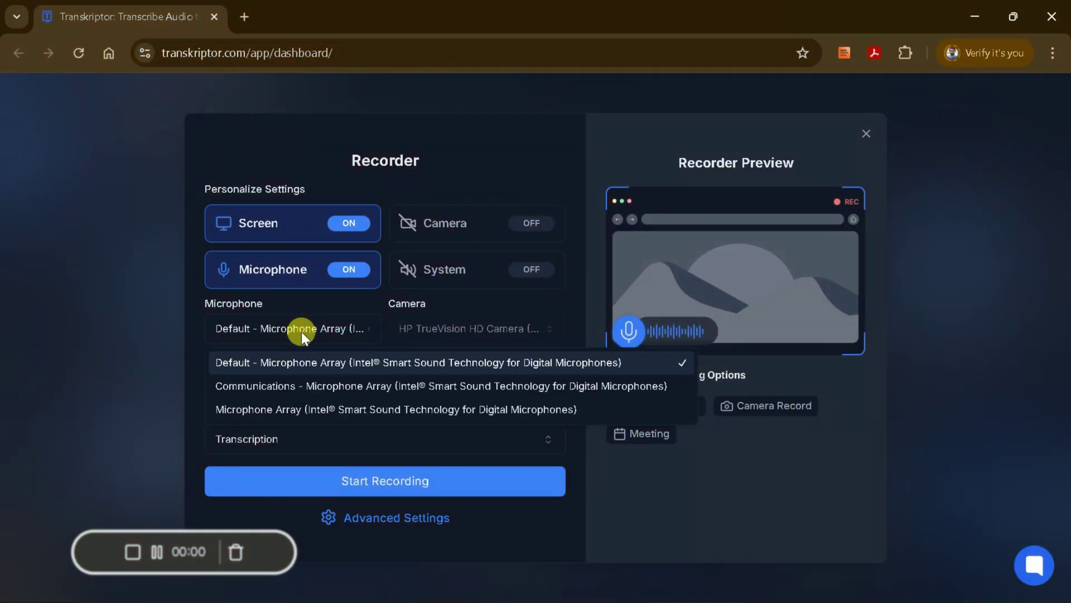
{"action": "left_click", "coordinate": [302, 331]}
{"action": "left_click", "coordinate": [321, 383]}
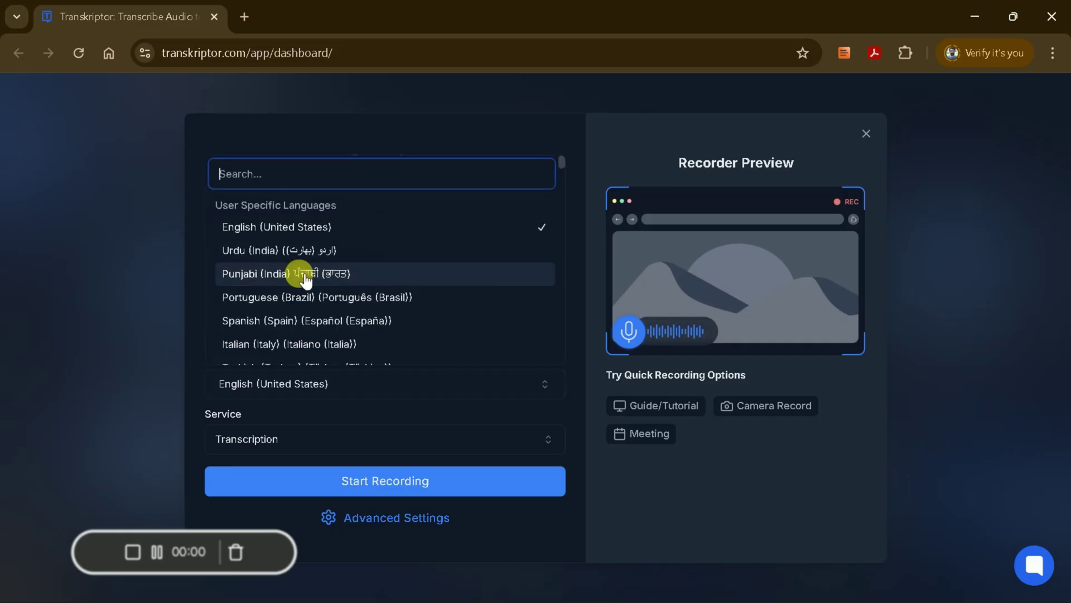
{"action": "scroll", "coordinate": [304, 277], "scroll_direction": "down", "scroll_amount": 10}
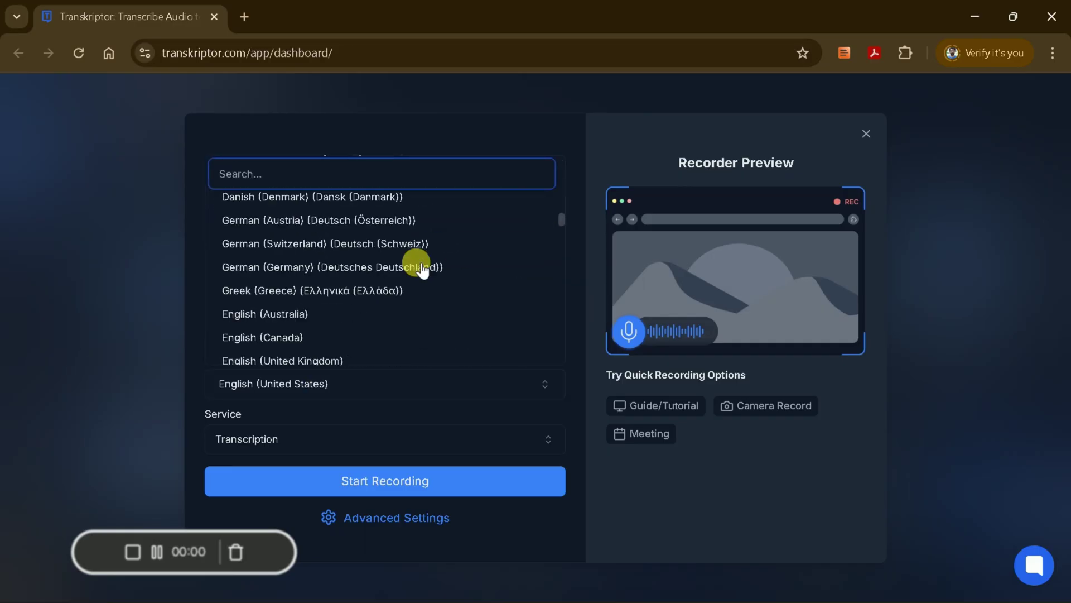
{"action": "scroll", "coordinate": [418, 268], "scroll_direction": "down", "scroll_amount": 5}
{"action": "key", "text": "Escape"}
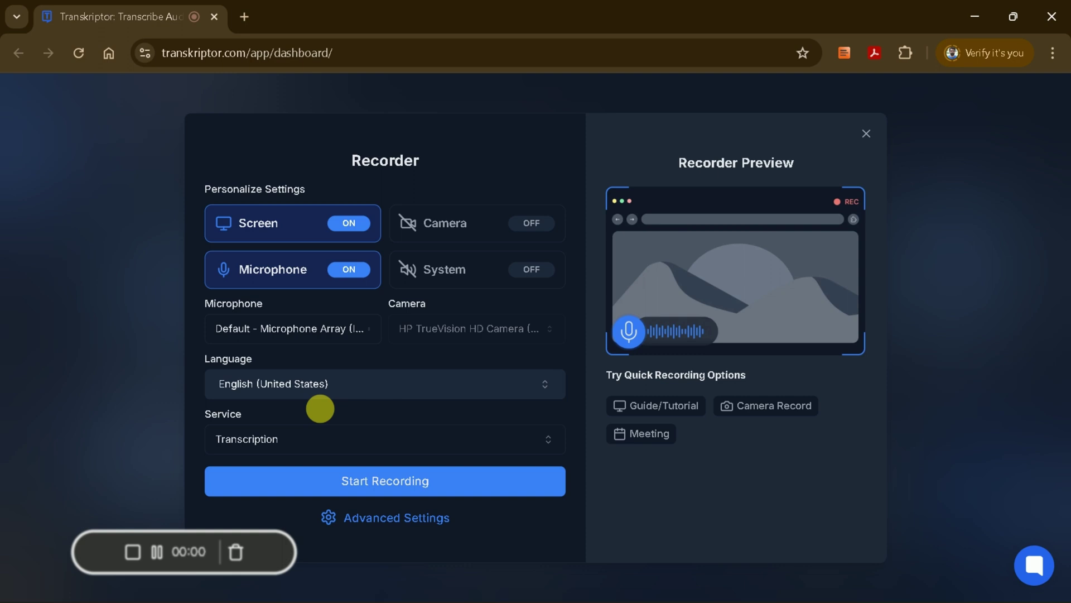
{"action": "left_click", "coordinate": [303, 438]}
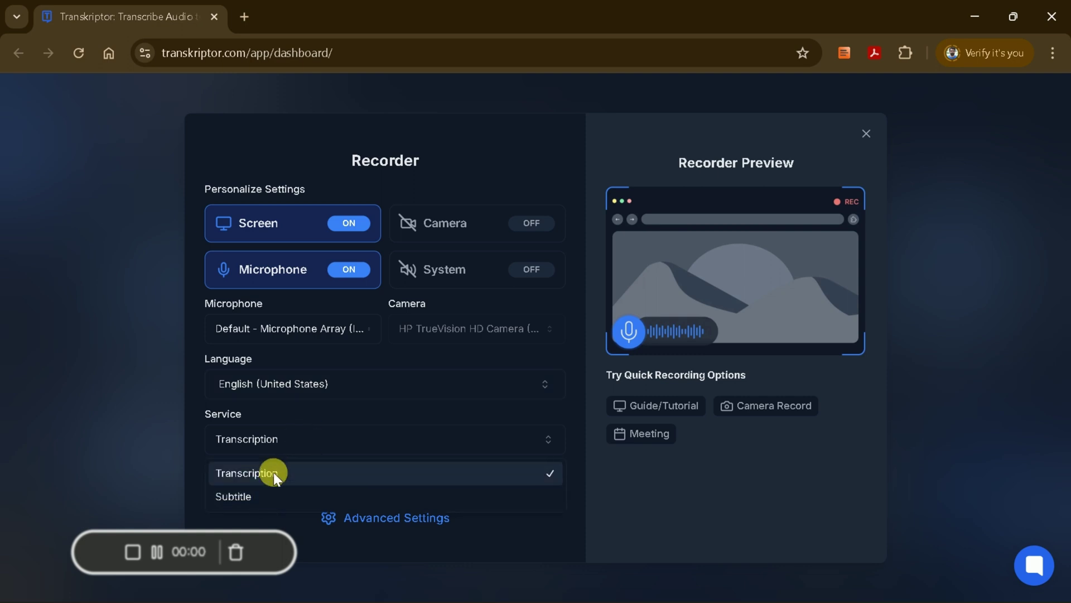
{"action": "left_click", "coordinate": [283, 441]}
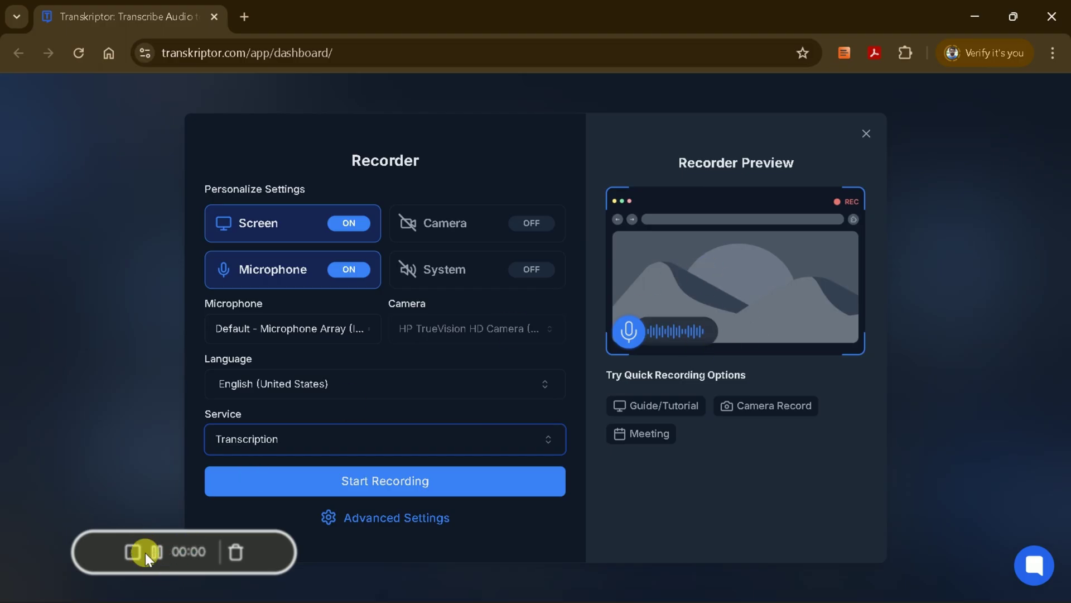
Review the recorder's advanced settings for transcription destination, labeled speakers and speaker count, and close the recorder
{"action": "left_click", "coordinate": [617, 297]}
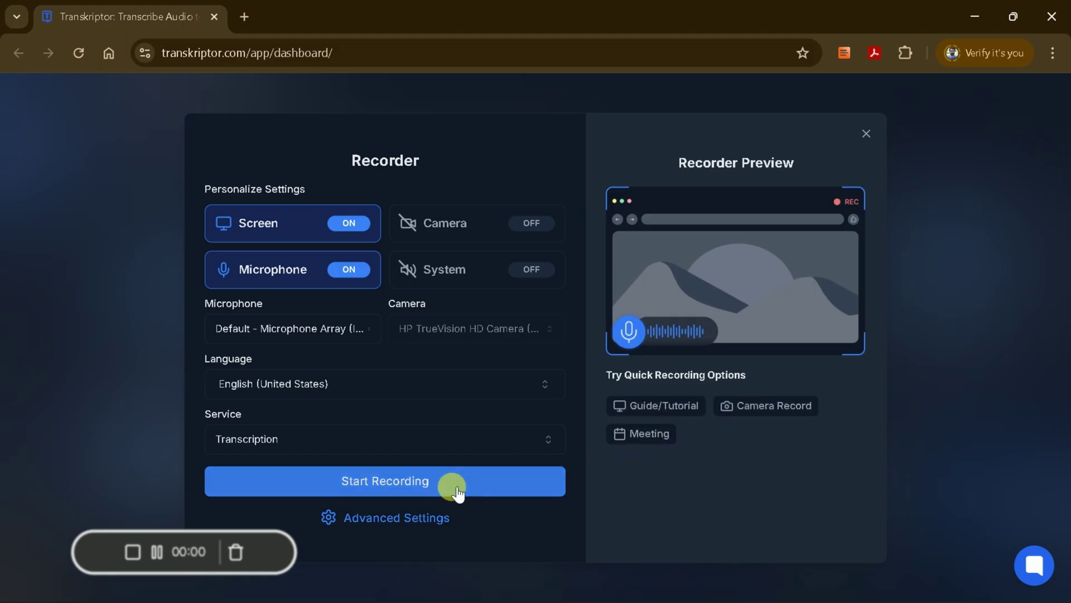
{"action": "left_click", "coordinate": [373, 511]}
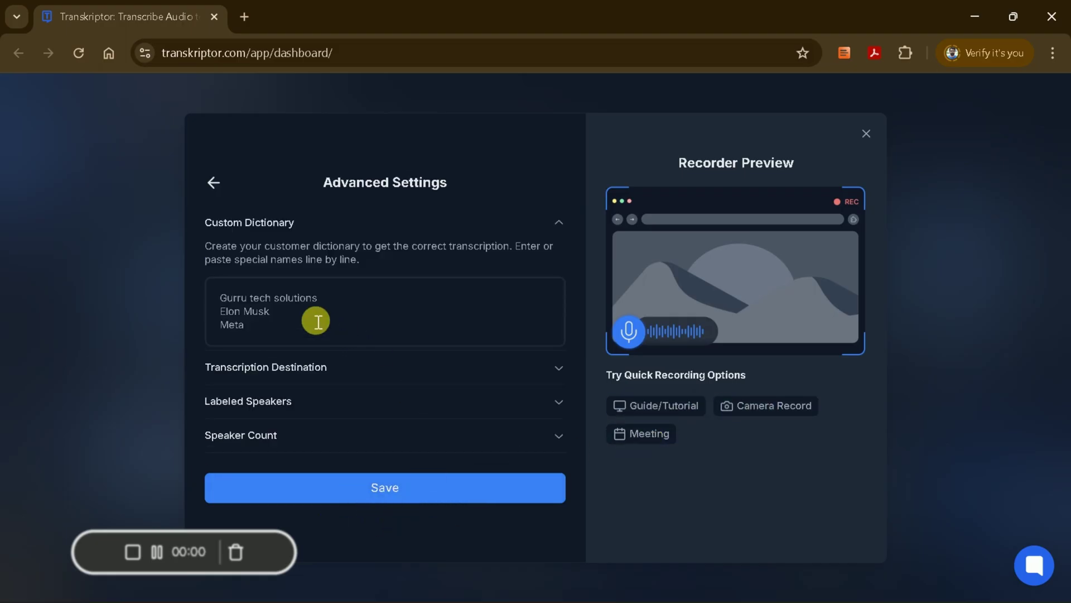
{"action": "left_click", "coordinate": [347, 368]}
{"action": "left_click", "coordinate": [313, 399]}
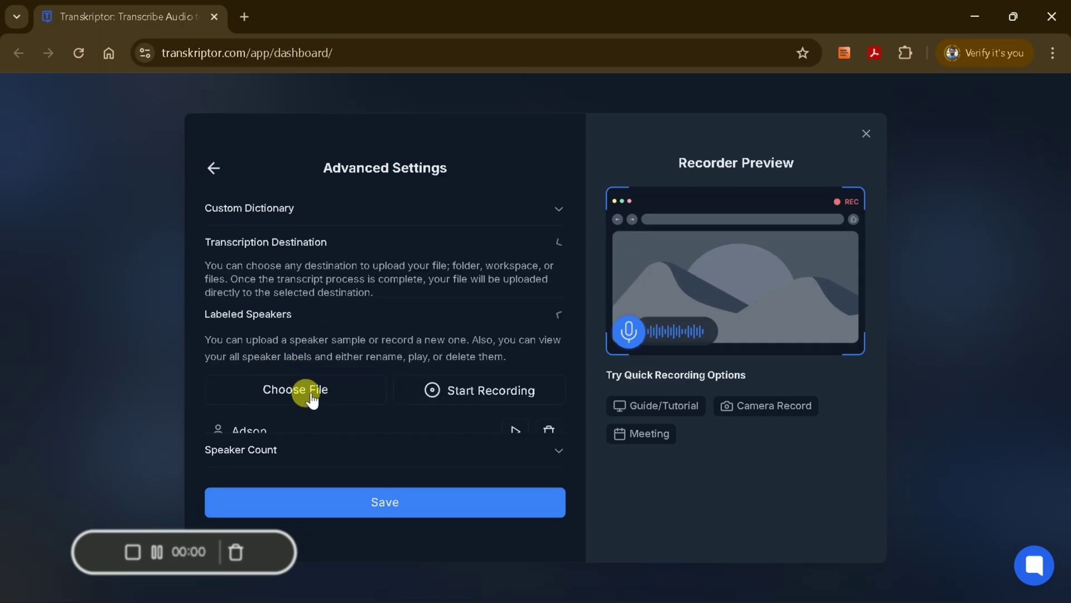
{"action": "left_click", "coordinate": [313, 474]}
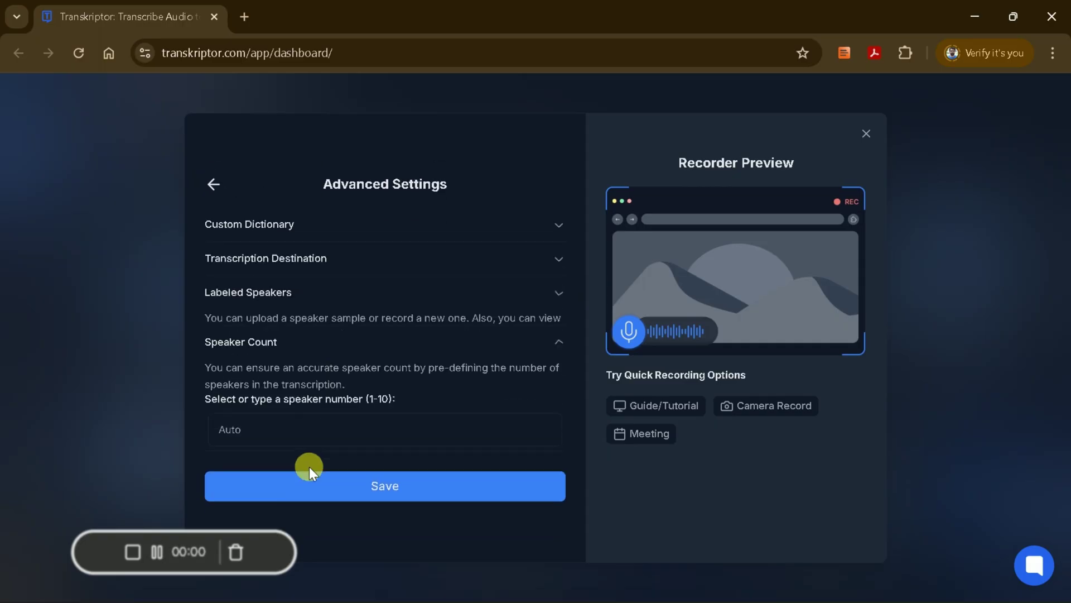
{"action": "left_click", "coordinate": [212, 190]}
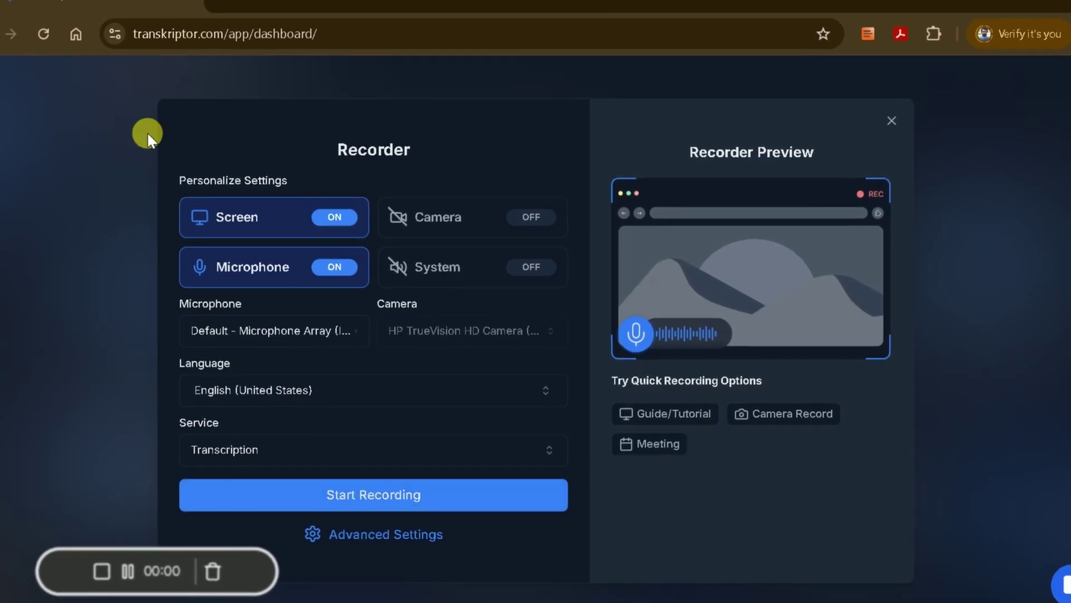
{"action": "left_click", "coordinate": [886, 126]}
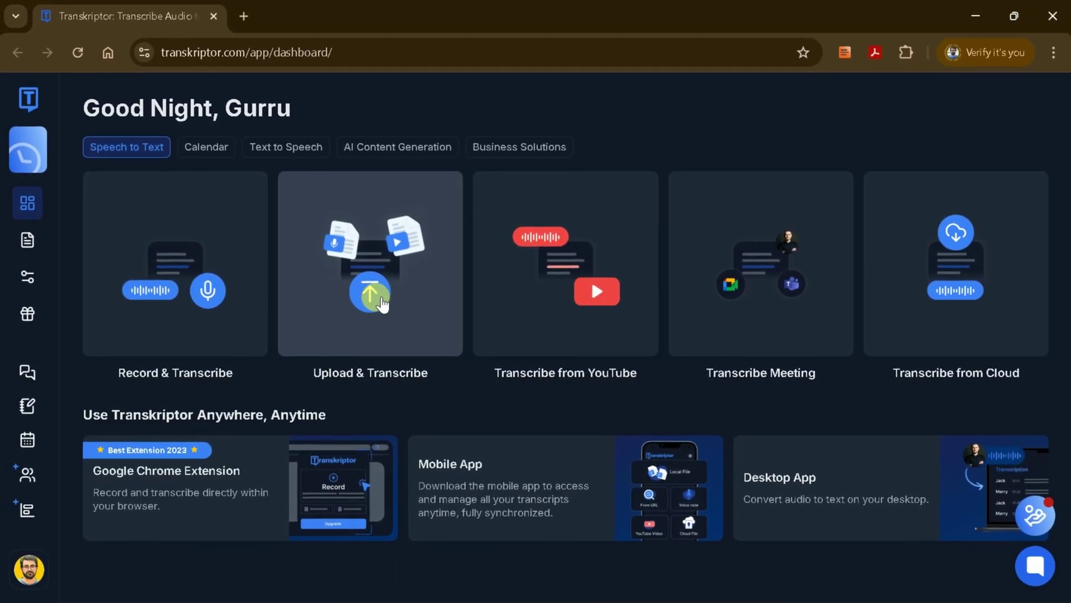
Upload the video "AI's Influence on Global Systems and Decisions" from the Downloads folder to Upload & Transcribe
{"action": "left_click", "coordinate": [543, 555]}
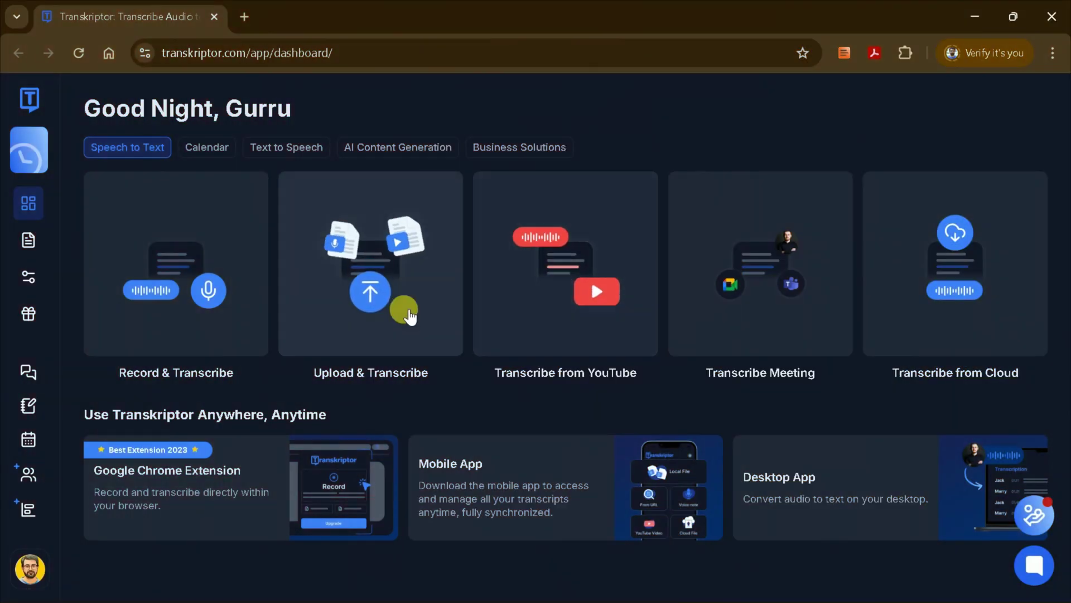
{"action": "left_click", "coordinate": [409, 298]}
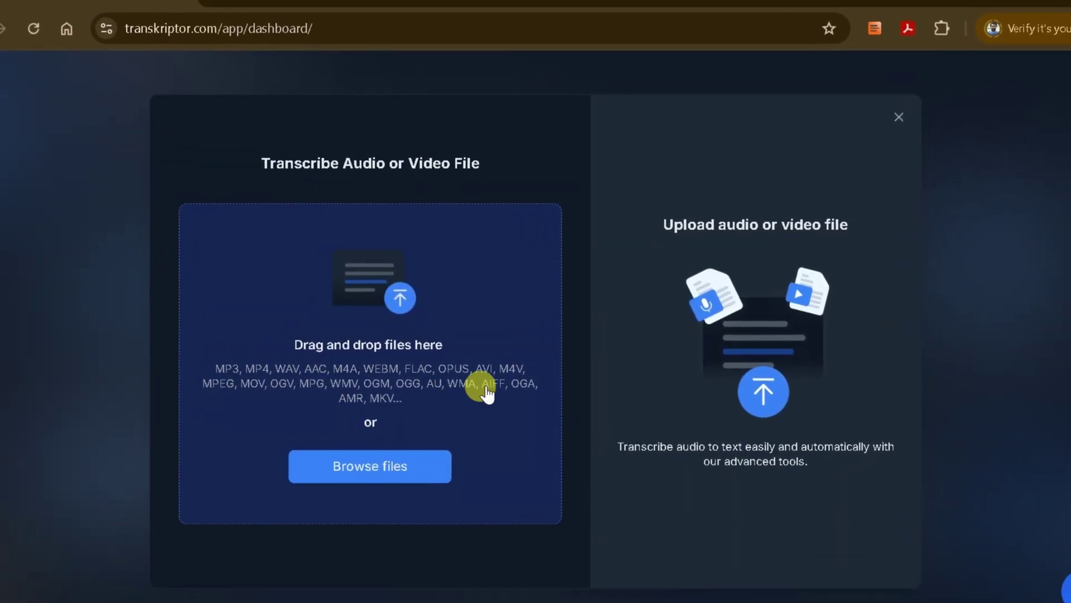
{"action": "left_click", "coordinate": [388, 447]}
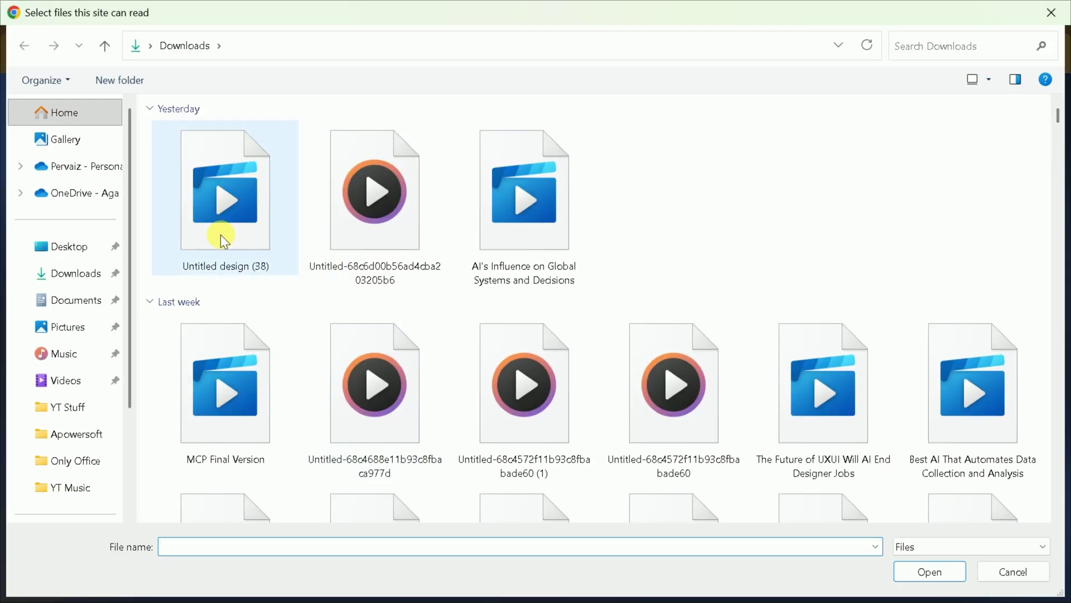
{"action": "left_click", "coordinate": [510, 272]}
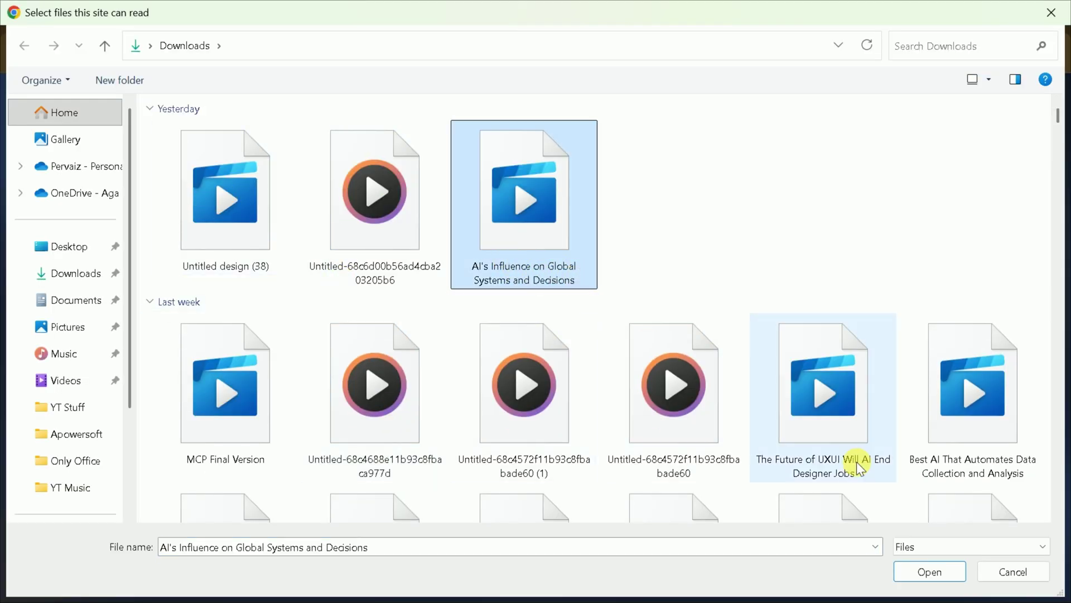
{"action": "left_click", "coordinate": [949, 574]}
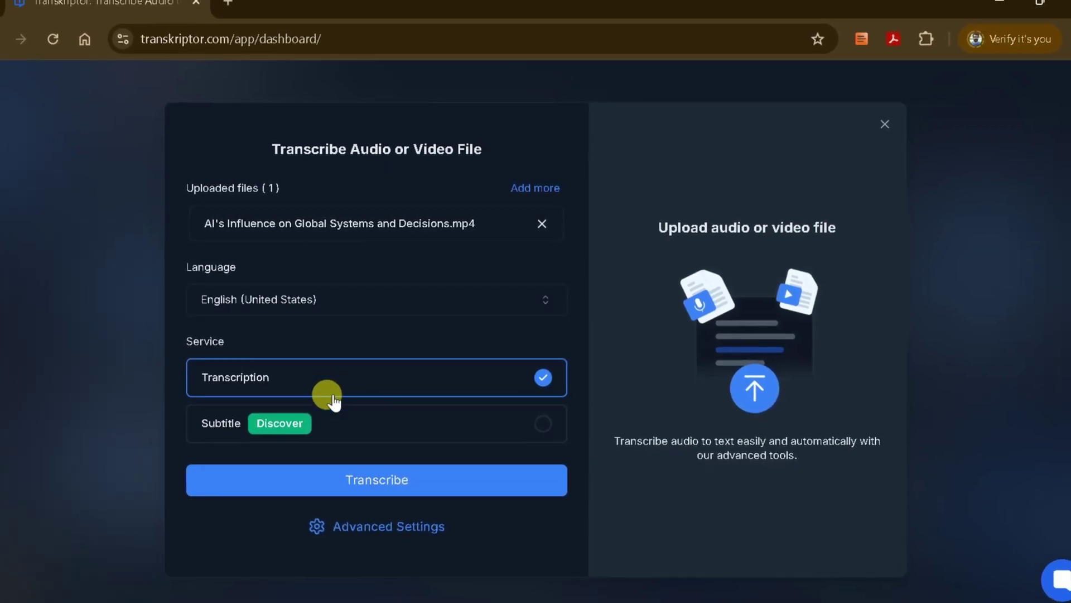
Transcribe the uploaded video with the Transcription service, saving the advanced settings as they are
{"action": "left_click", "coordinate": [391, 422]}
{"action": "left_click", "coordinate": [386, 389]}
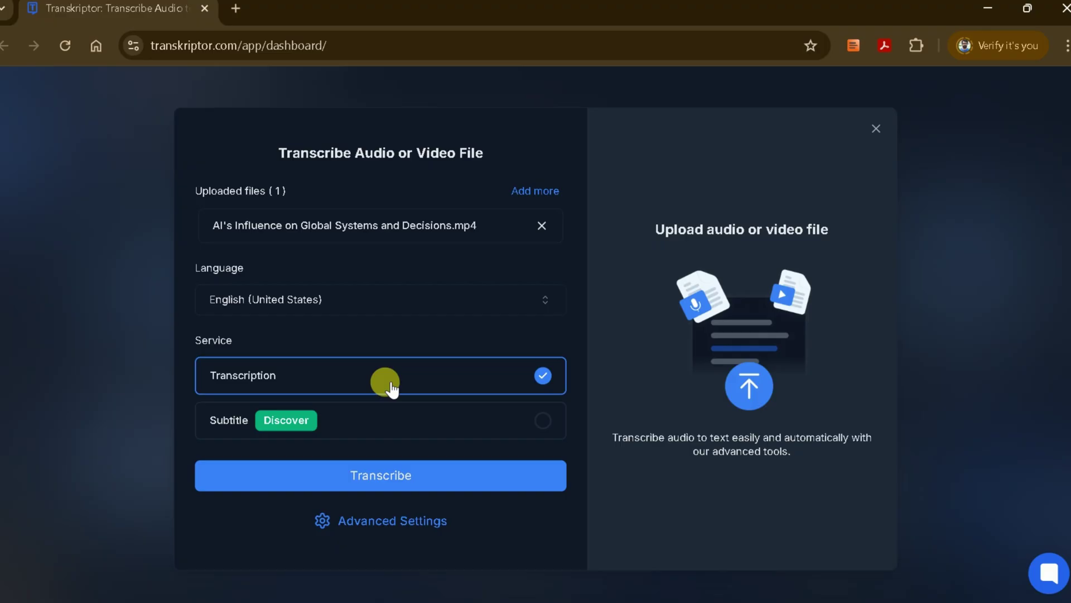
{"action": "left_click", "coordinate": [432, 522]}
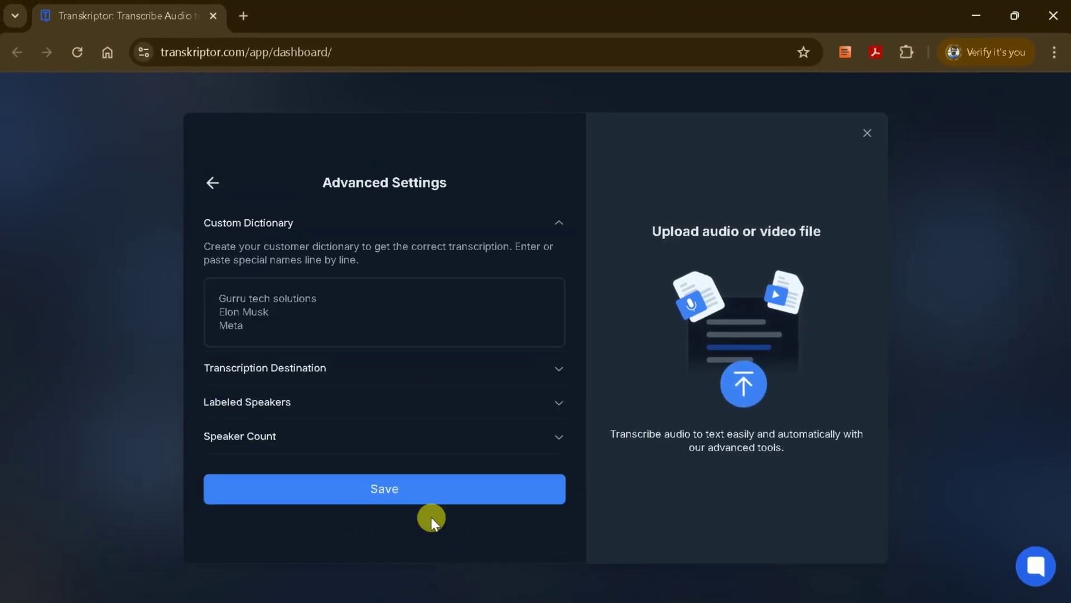
{"action": "left_click", "coordinate": [462, 494]}
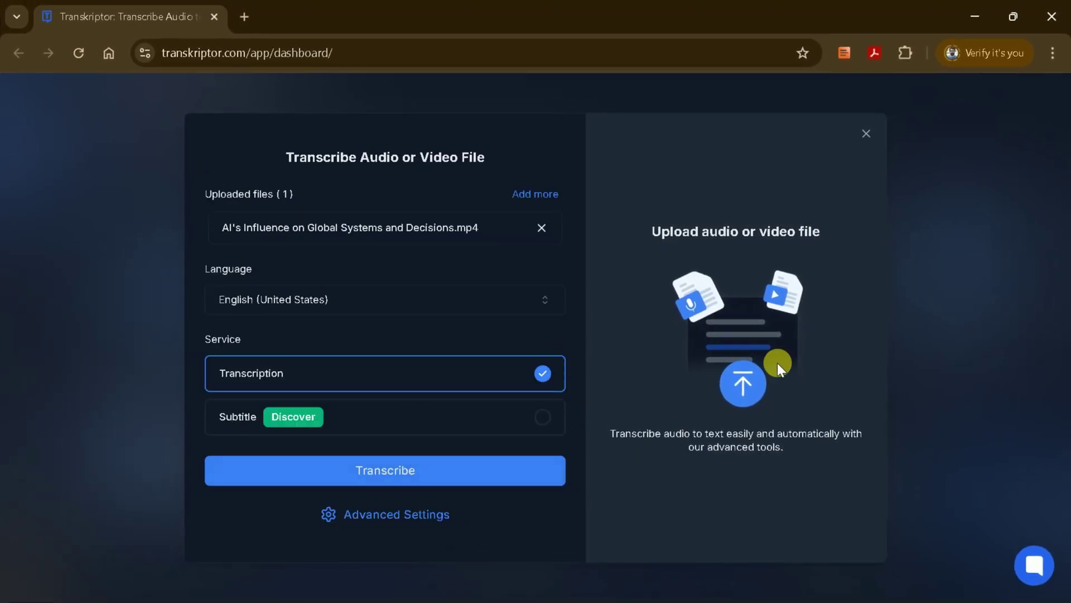
{"action": "left_click", "coordinate": [397, 471]}
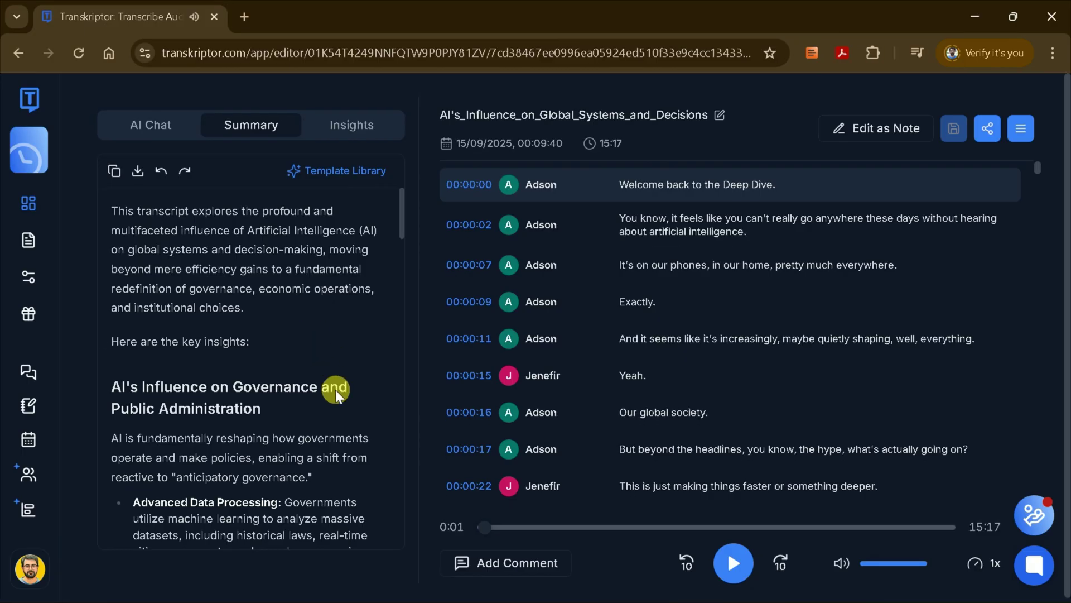
Read through the whole AI-generated summary of the transcript and return toward its beginning
{"action": "scroll", "coordinate": [335, 385], "scroll_direction": "down", "scroll_amount": 10}
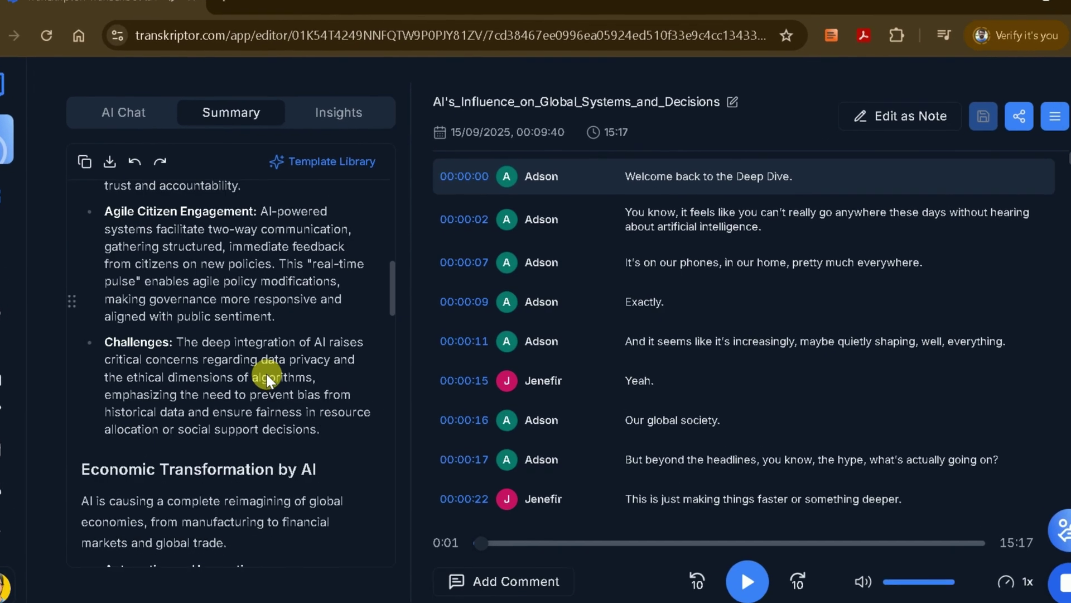
{"action": "scroll", "coordinate": [268, 379], "scroll_direction": "down", "scroll_amount": 3}
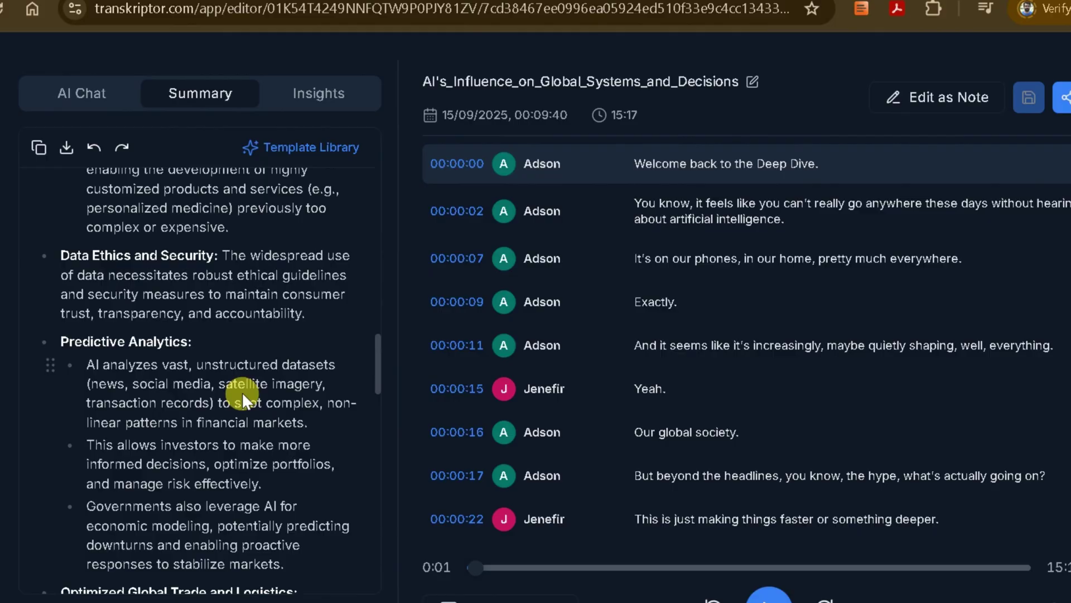
{"action": "scroll", "coordinate": [243, 453], "scroll_direction": "down", "scroll_amount": 15}
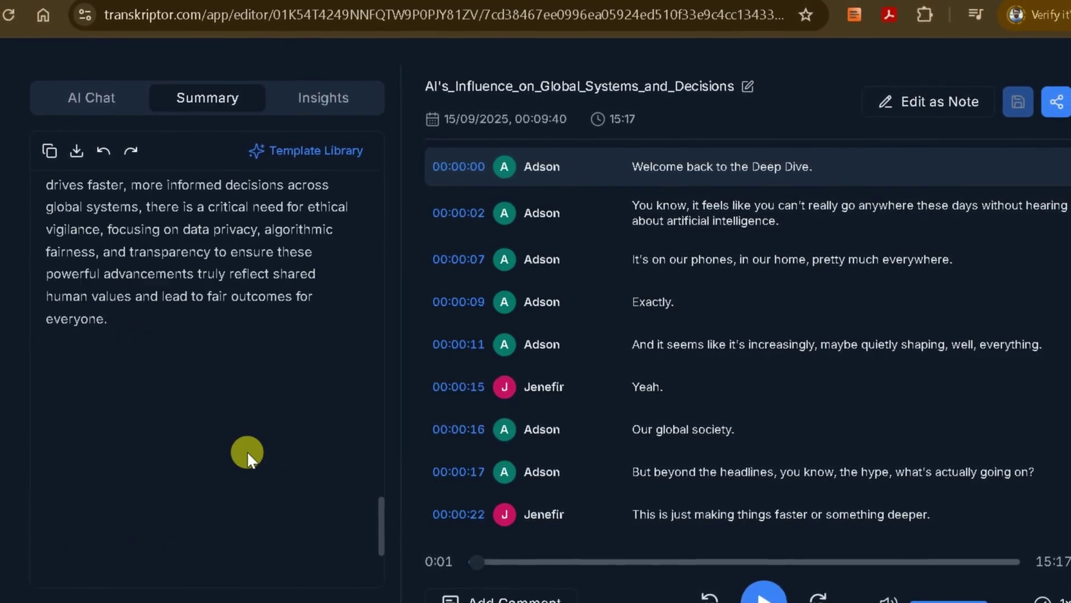
{"action": "scroll", "coordinate": [247, 451], "scroll_direction": "up", "scroll_amount": 15}
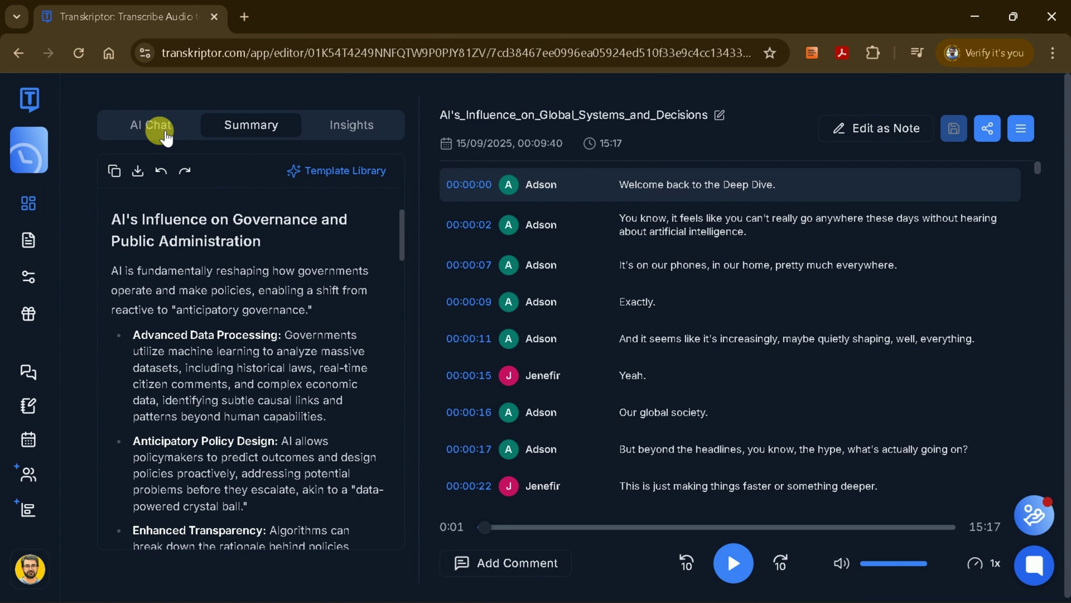
Ask the transcript's AI Chat the suggested question about the main ethical challenges of AI in decision making and read the answer
{"action": "left_click", "coordinate": [162, 131]}
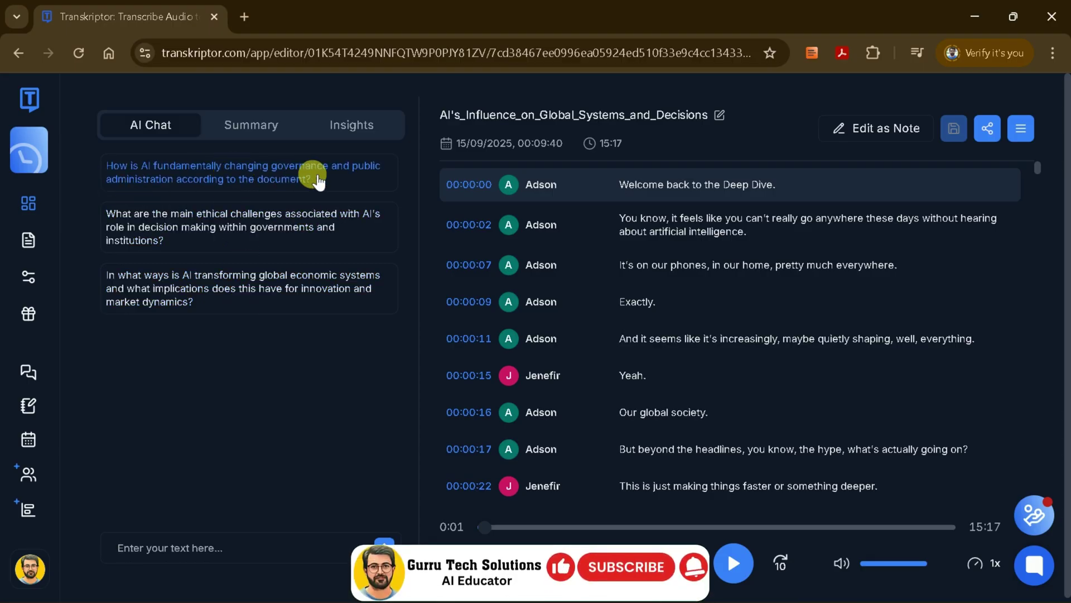
{"action": "left_click", "coordinate": [194, 235]}
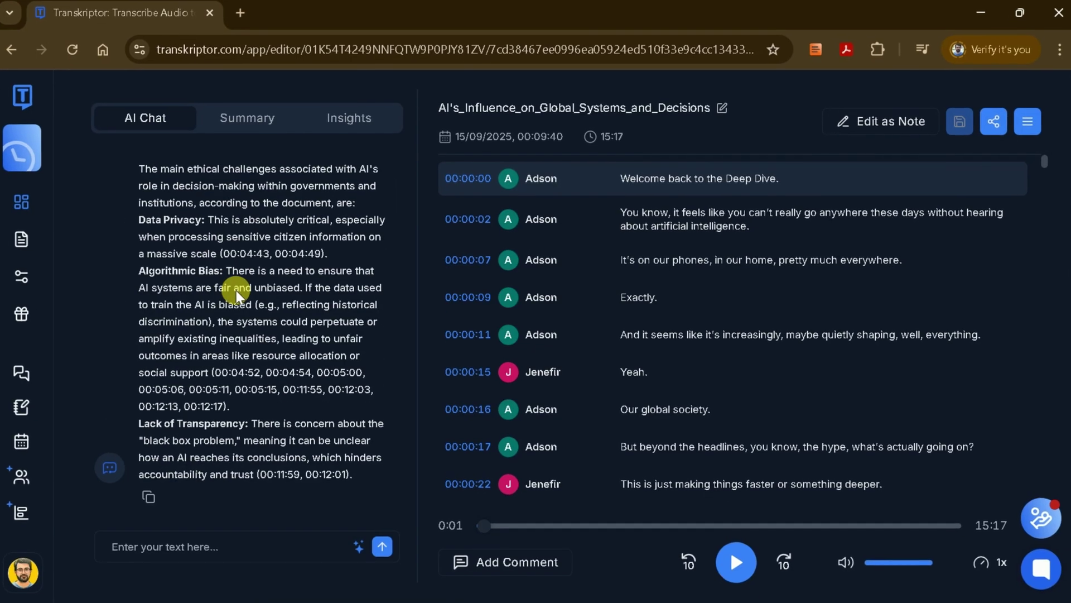
{"action": "scroll", "coordinate": [276, 383], "scroll_direction": "up", "scroll_amount": 3}
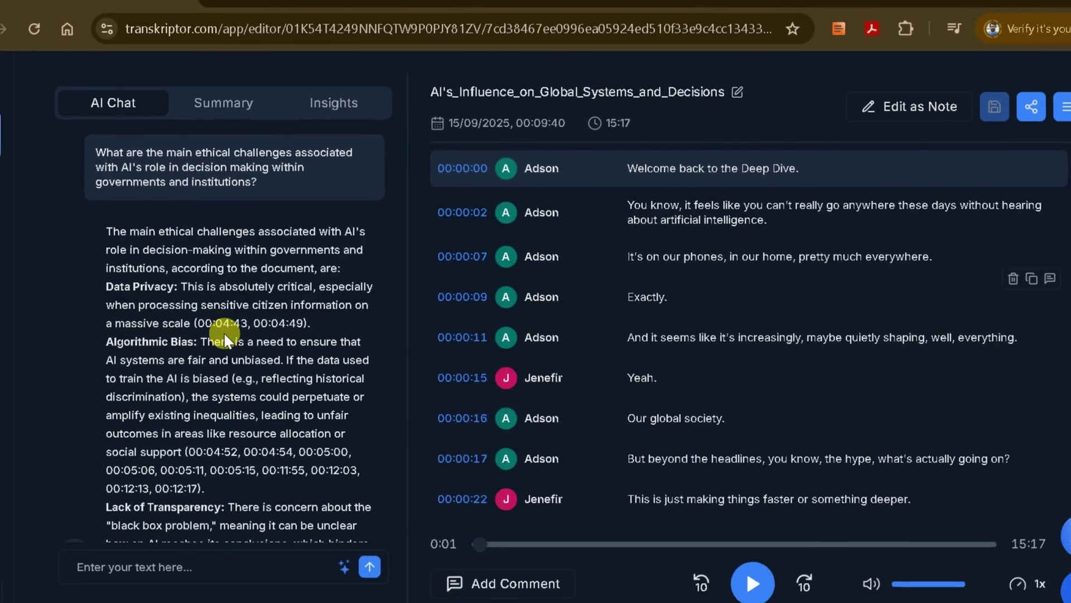
{"action": "scroll", "coordinate": [301, 414], "scroll_direction": "down", "scroll_amount": 2}
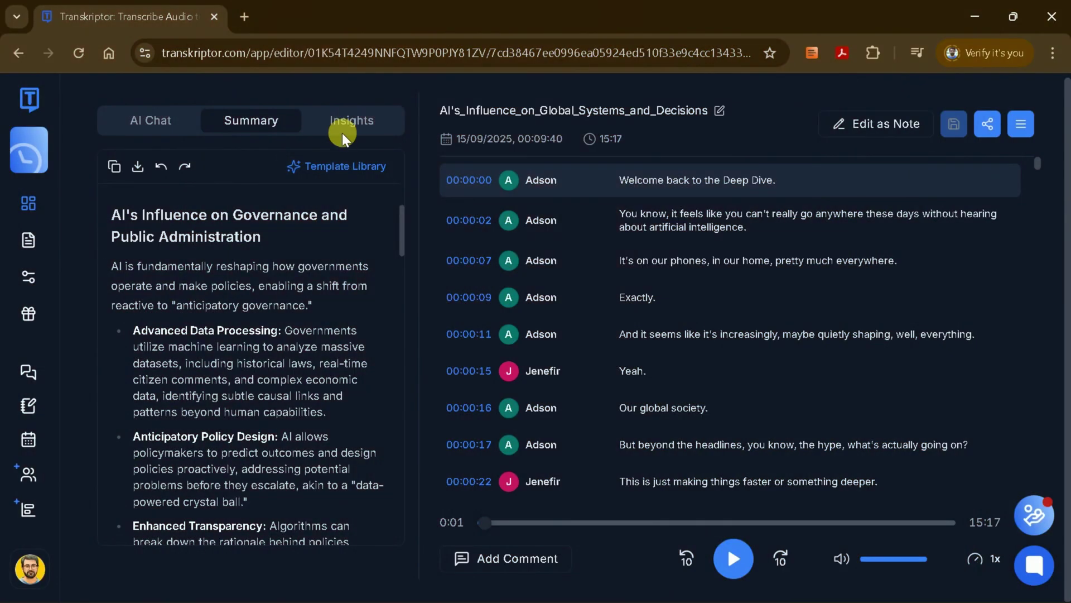
Show the transcript's Insights to examine conversation sentiment and speaker talk time
{"action": "left_click", "coordinate": [349, 124]}
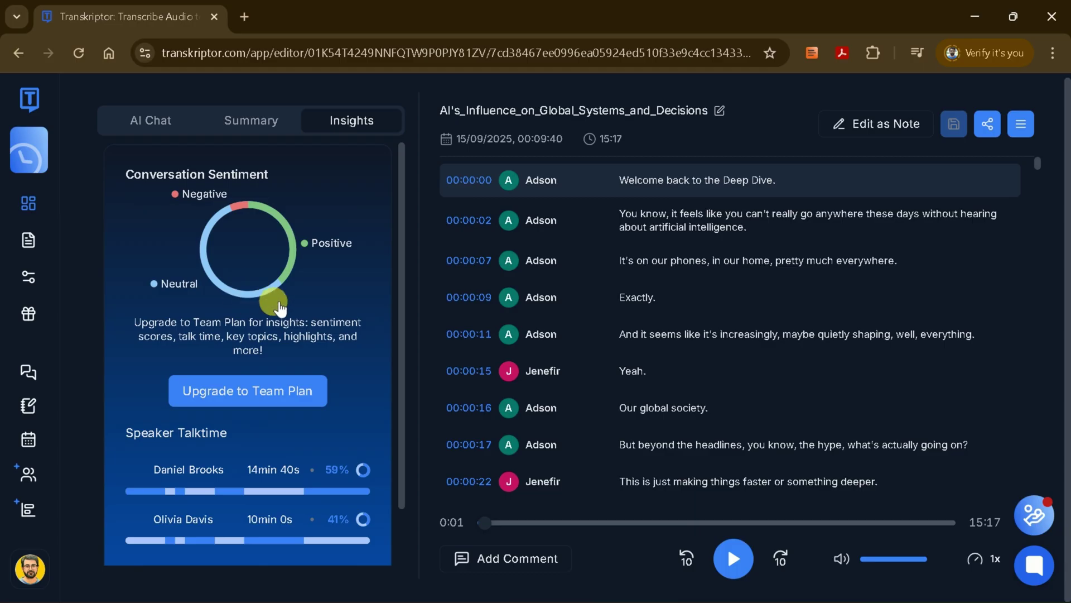
Look over the remaining transcript insights and switch back to the AI-generated summary
{"action": "scroll", "coordinate": [287, 304], "scroll_direction": "down", "scroll_amount": 1}
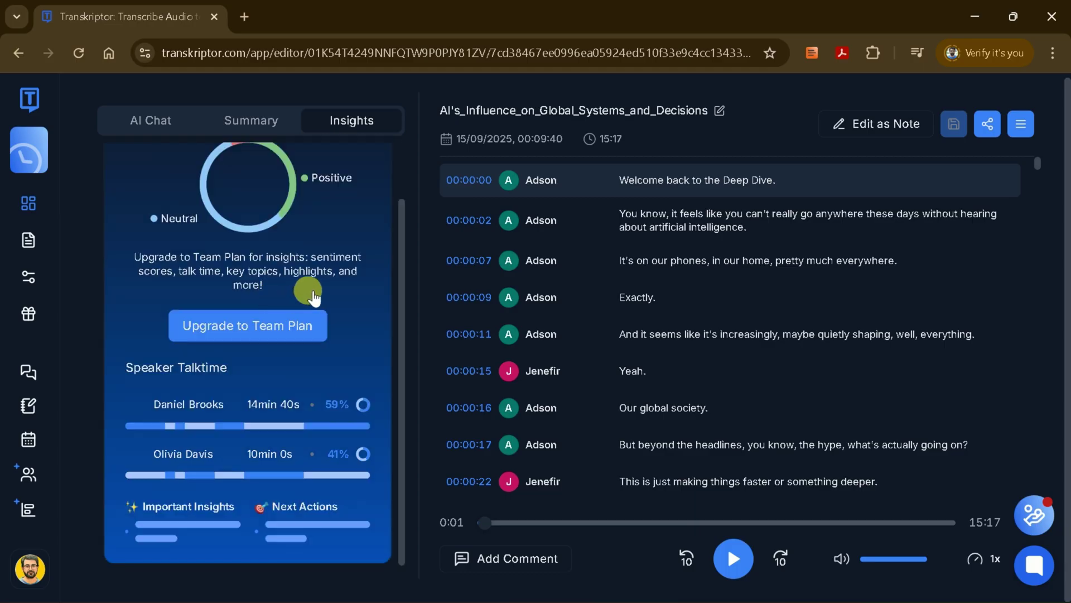
{"action": "scroll", "coordinate": [313, 293], "scroll_direction": "up", "scroll_amount": 1}
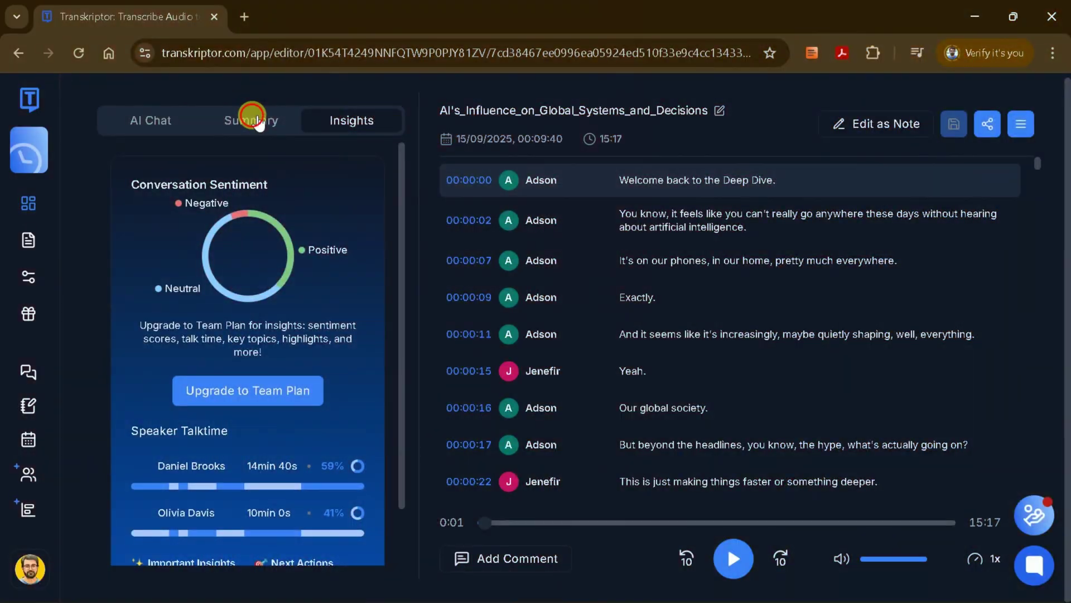
{"action": "left_click", "coordinate": [251, 117]}
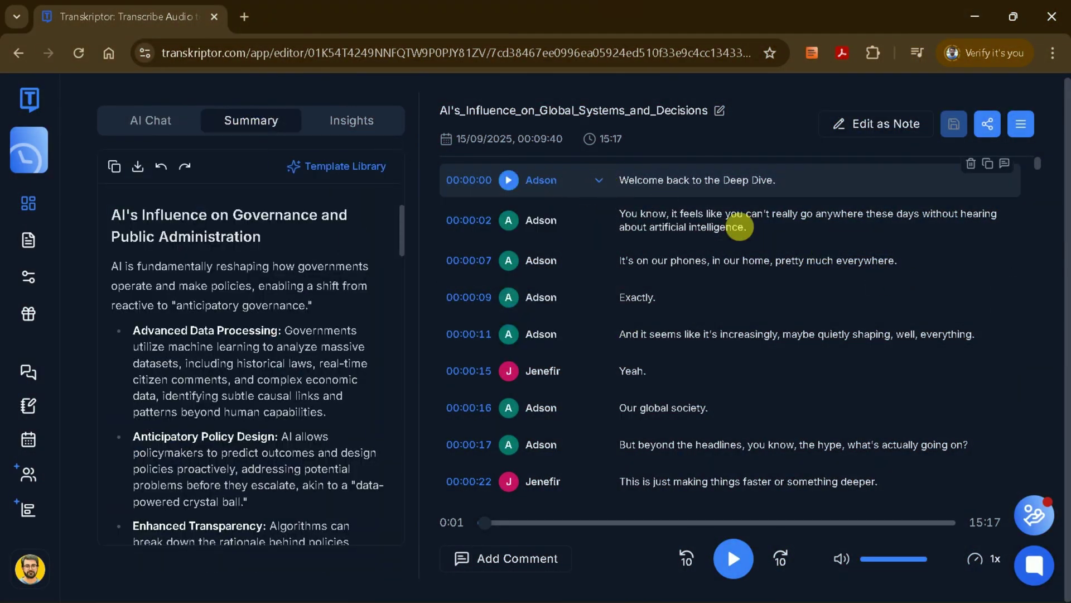
Browse the transcript blocks and inspect the speaker name replacement options for the long block at 00:00:25
{"action": "scroll", "coordinate": [694, 216], "scroll_direction": "down", "scroll_amount": 5}
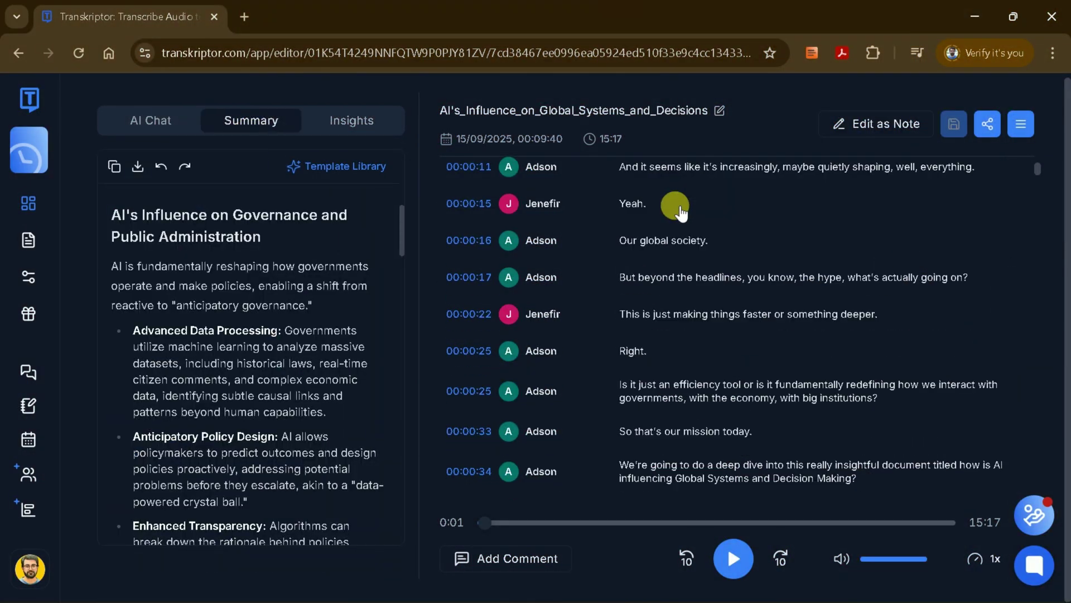
{"action": "scroll", "coordinate": [636, 262], "scroll_direction": "down", "scroll_amount": 2}
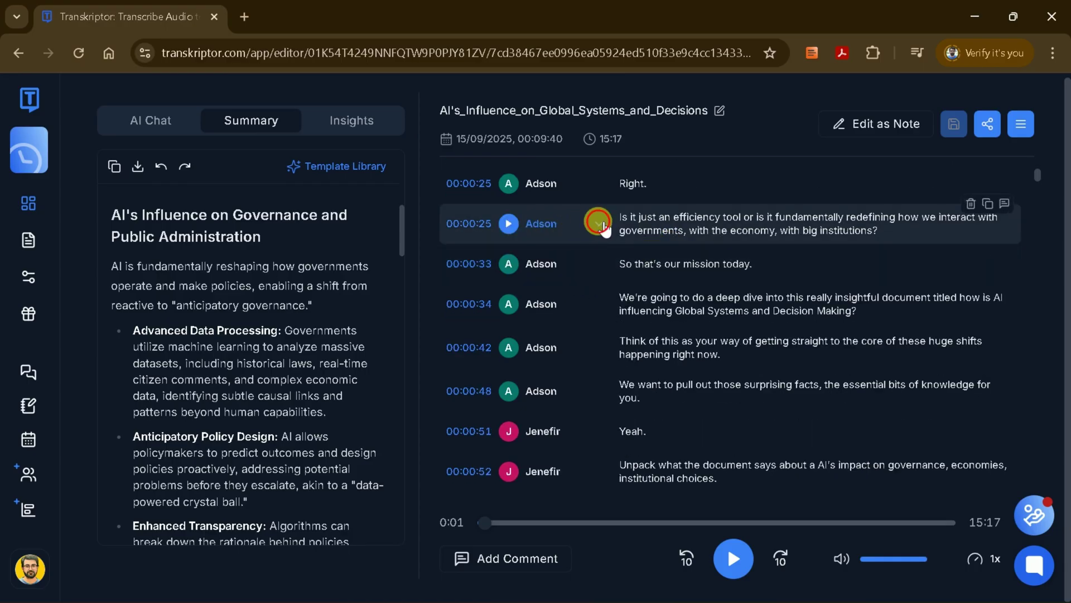
{"action": "left_click", "coordinate": [600, 223]}
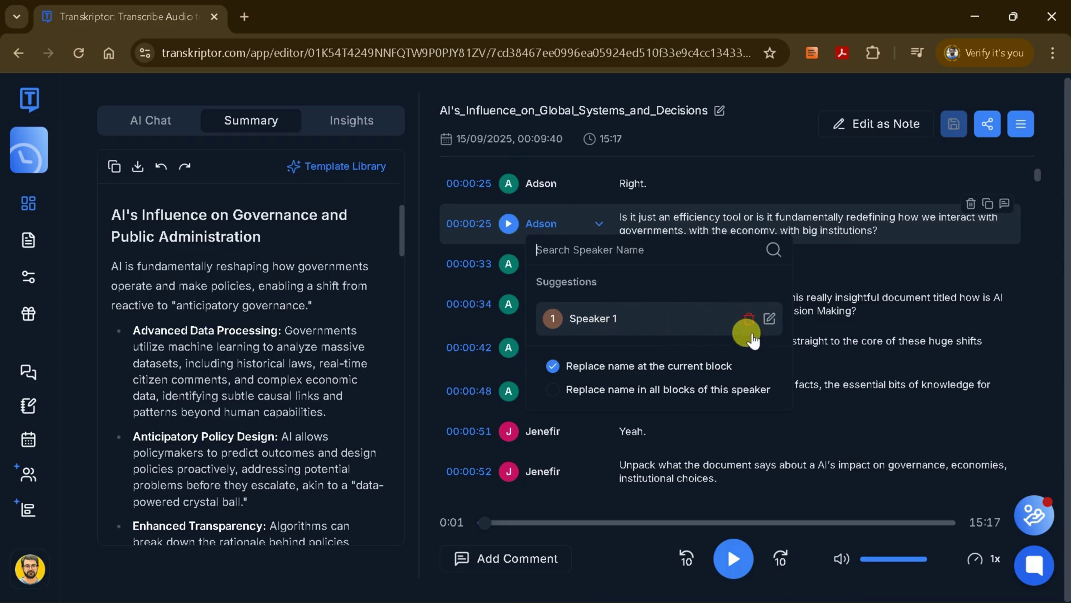
{"action": "left_click", "coordinate": [697, 233]}
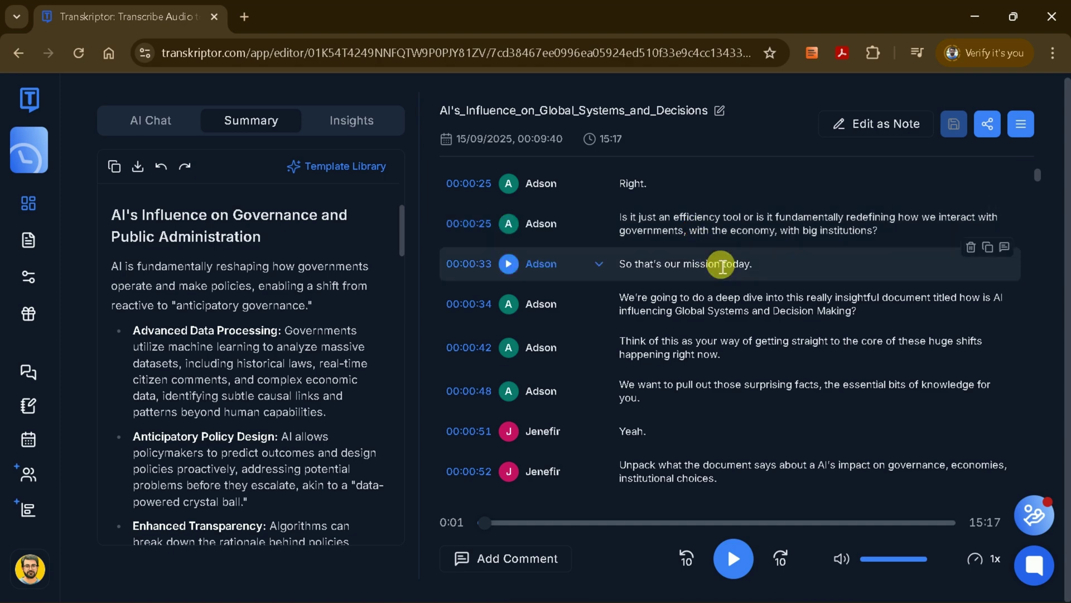
{"action": "scroll", "coordinate": [615, 215], "scroll_direction": "up", "scroll_amount": 5}
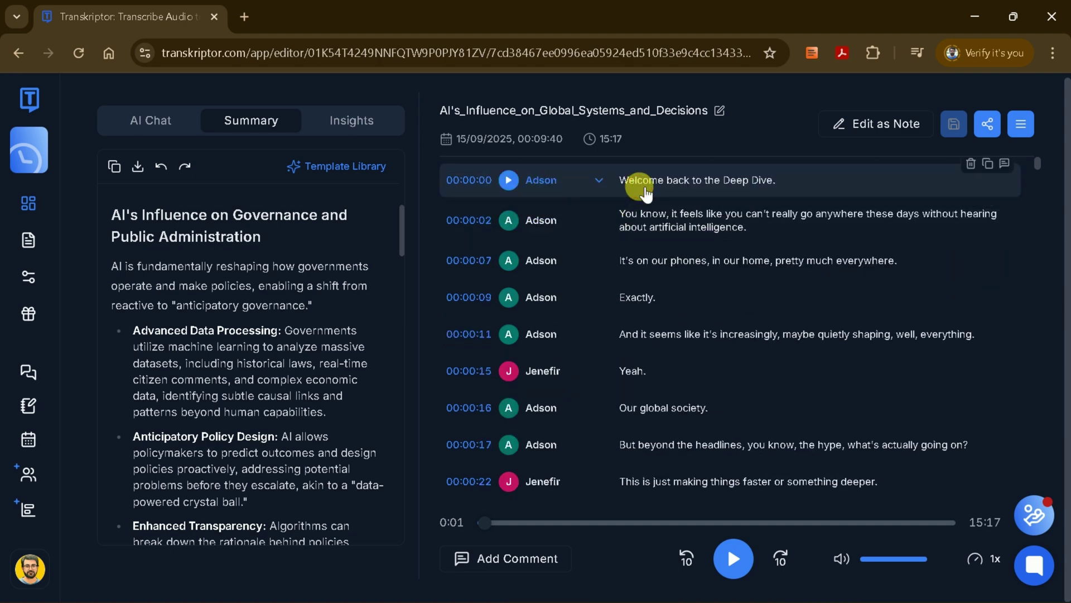
Skip the playback ahead by 20 seconds and view the Edit as Note split options without applying them
{"action": "left_click", "coordinate": [780, 558]}
{"action": "left_click", "coordinate": [780, 558]}
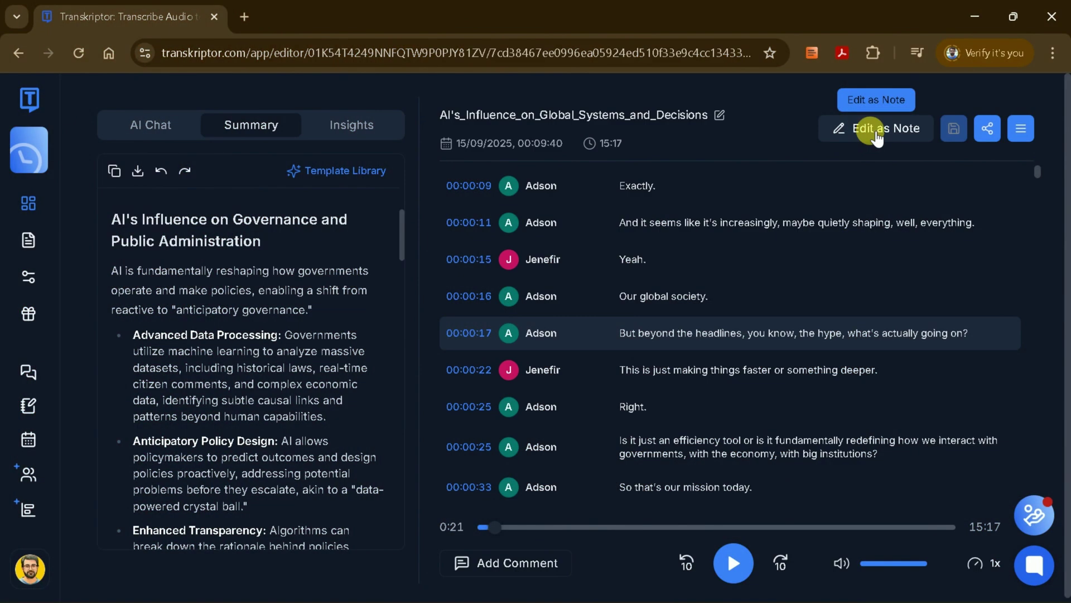
{"action": "left_click", "coordinate": [876, 134]}
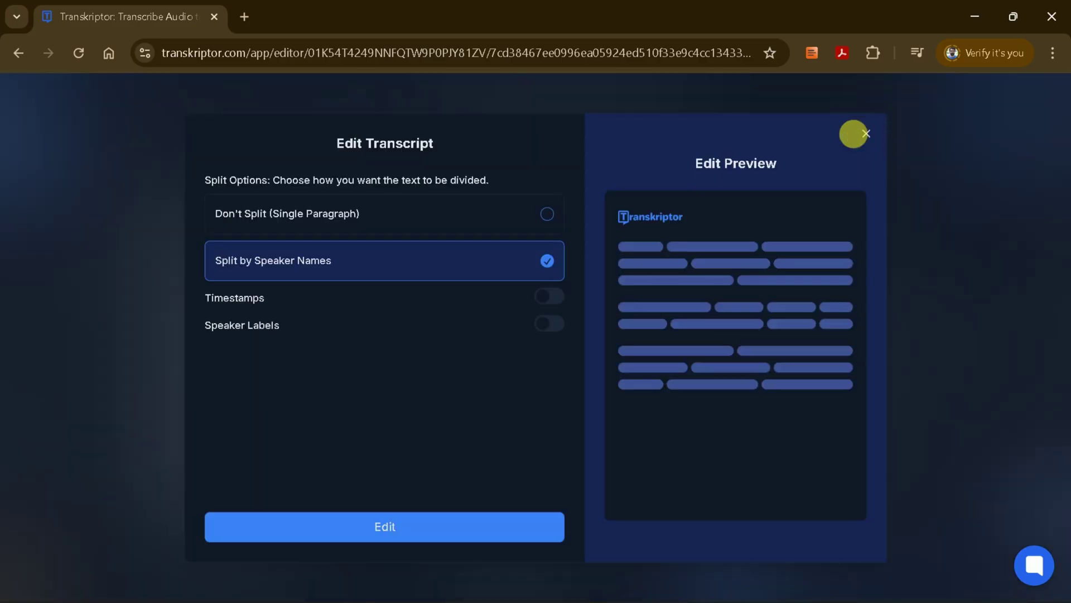
{"action": "left_click", "coordinate": [865, 134]}
View the transcript's share options, close them, and read further down through the transcript blocks
{"action": "left_click", "coordinate": [984, 130]}
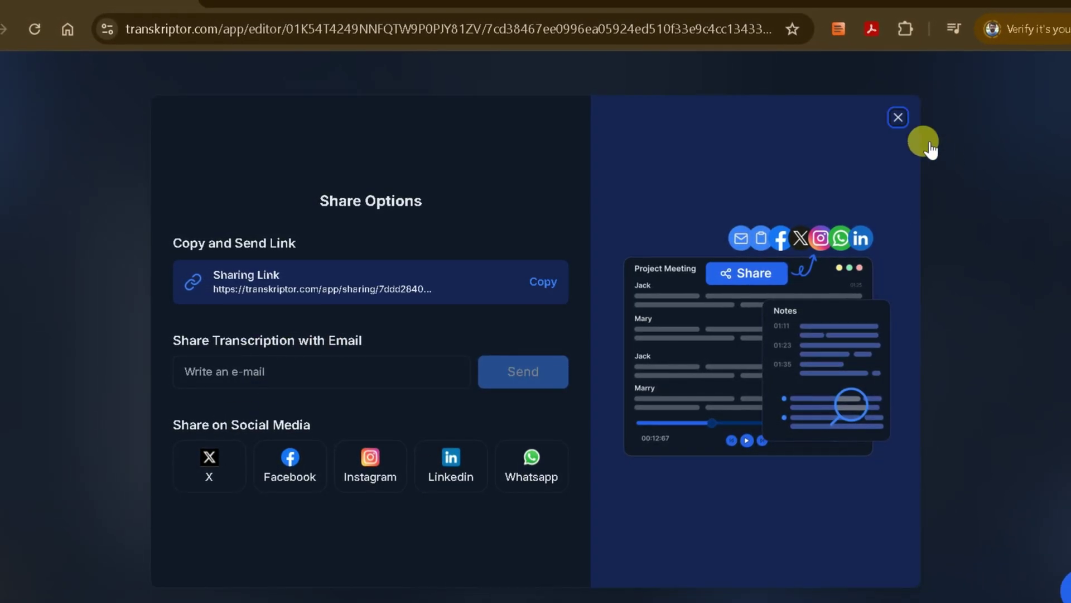
{"action": "left_click", "coordinate": [930, 145]}
{"action": "scroll", "coordinate": [860, 330], "scroll_direction": "down", "scroll_amount": 10}
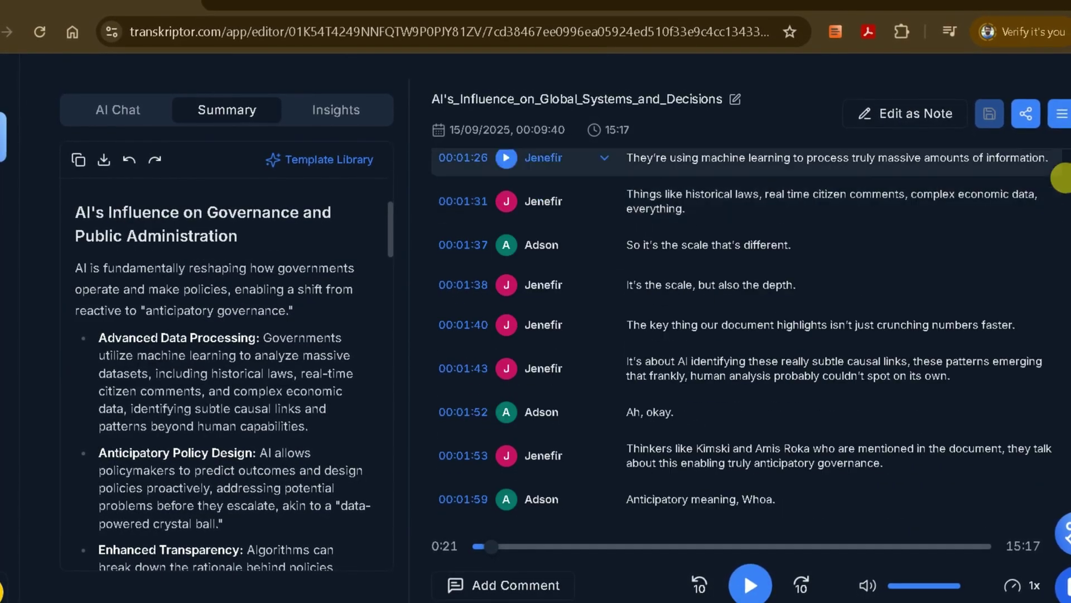
{"action": "mouse_move", "coordinate": [1063, 178]}
{"action": "left_mouse_down"}
{"action": "mouse_move", "coordinate": [1063, 509]}
{"action": "mouse_move", "coordinate": [1056, 173]}
{"action": "left_mouse_up"}
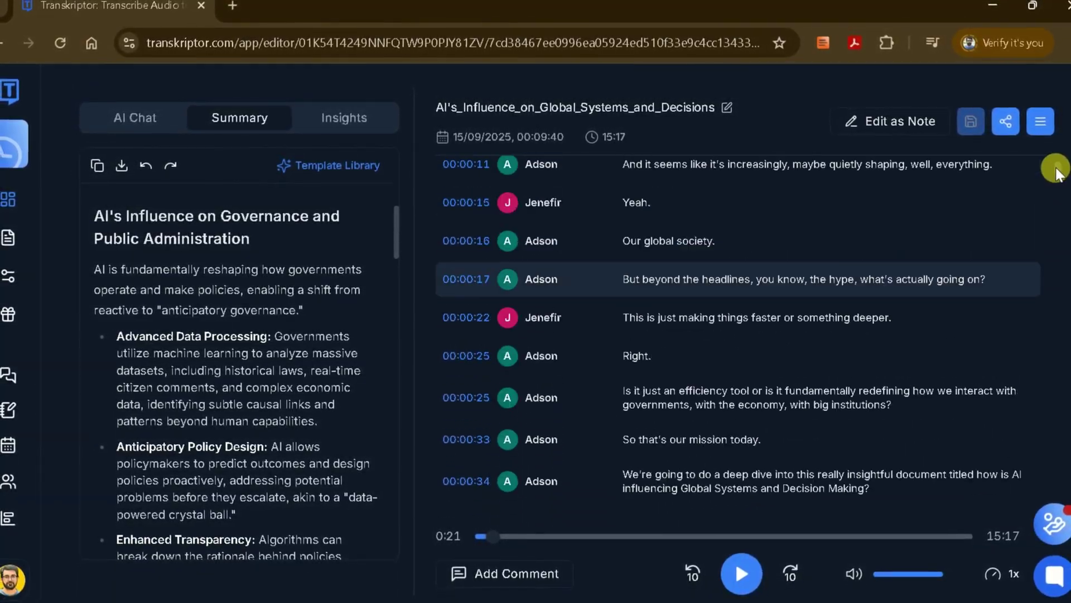
{"action": "scroll", "coordinate": [828, 253], "scroll_direction": "down", "scroll_amount": 20}
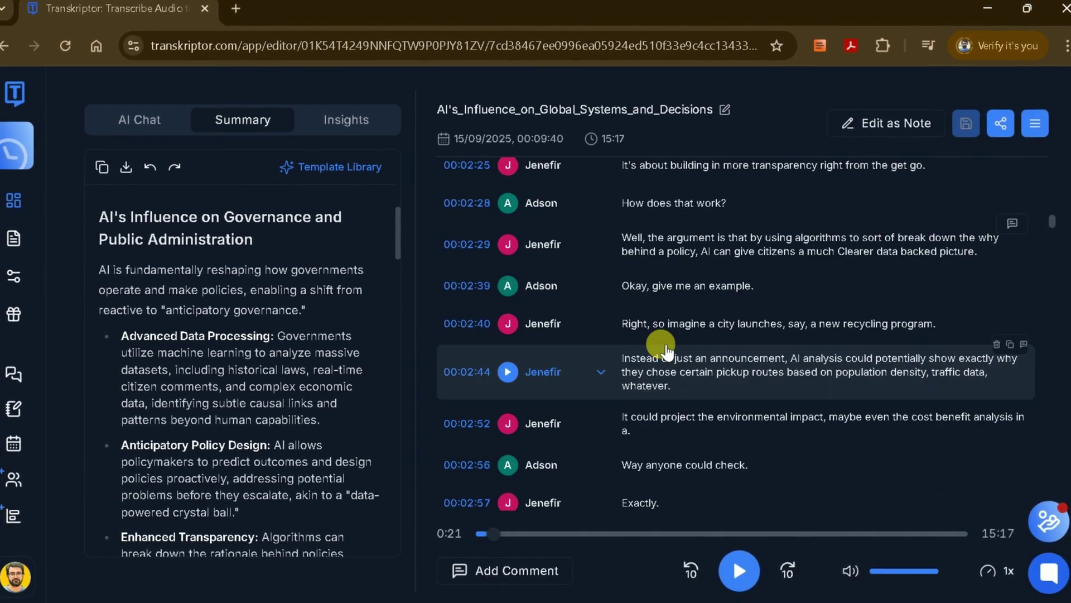
{"action": "scroll", "coordinate": [666, 350], "scroll_direction": "down", "scroll_amount": 10}
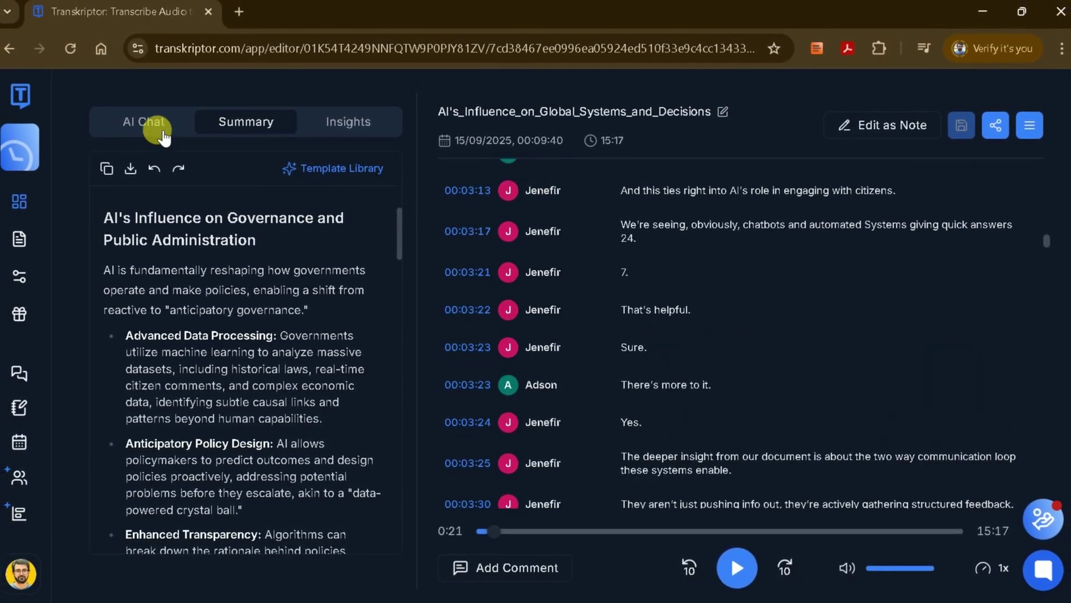
Revisit the AI Chat answer about the main ethical challenges of AI in decision-making
{"action": "left_click", "coordinate": [162, 135]}
{"action": "scroll", "coordinate": [259, 330], "scroll_direction": "down", "scroll_amount": 1}
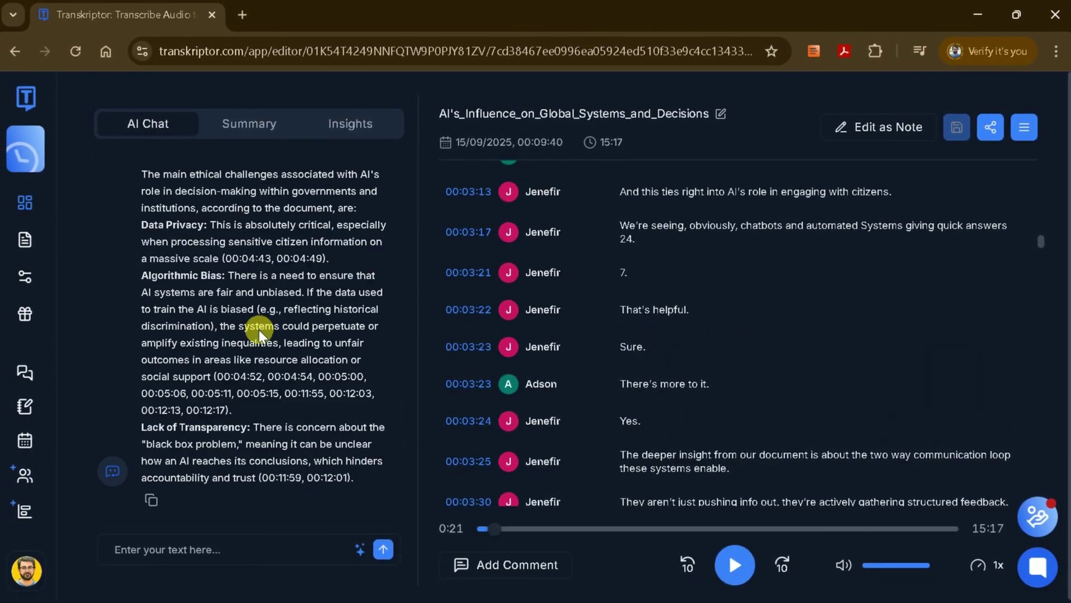
{"action": "scroll", "coordinate": [283, 399], "scroll_direction": "up", "scroll_amount": 2}
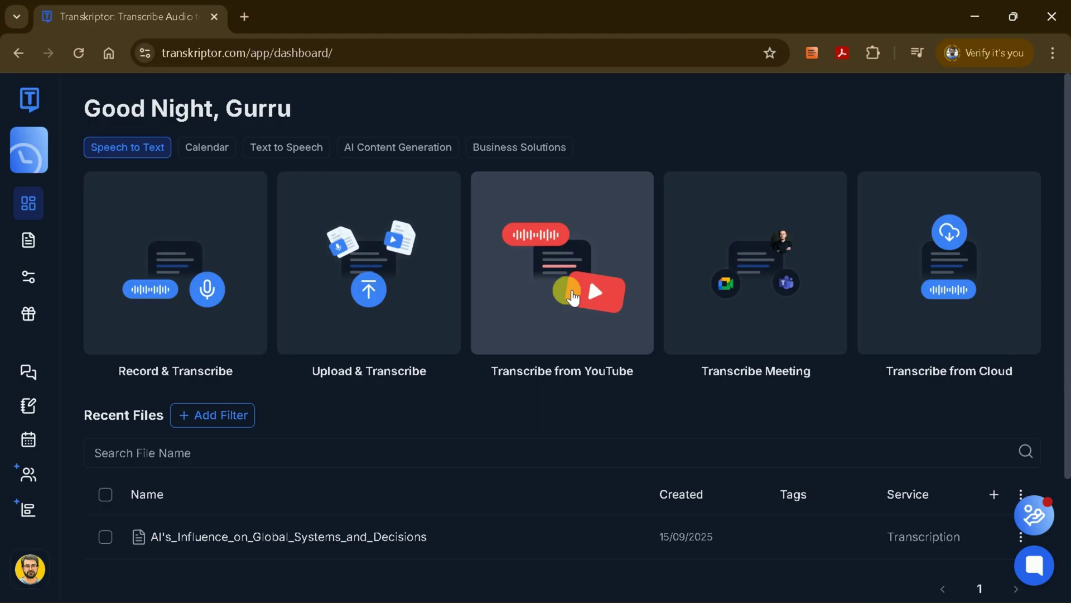
Start a transcription from YouTube and copy the link of the "Better qualitative interview" video, closing its browser tab
{"action": "left_click", "coordinate": [573, 298]}
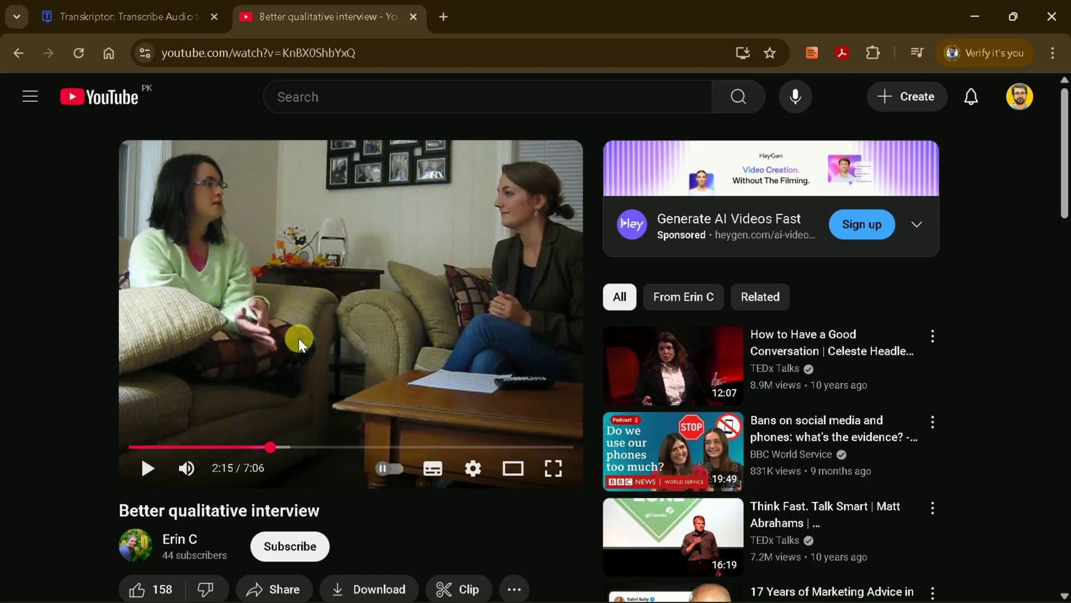
{"action": "left_click", "coordinate": [383, 59]}
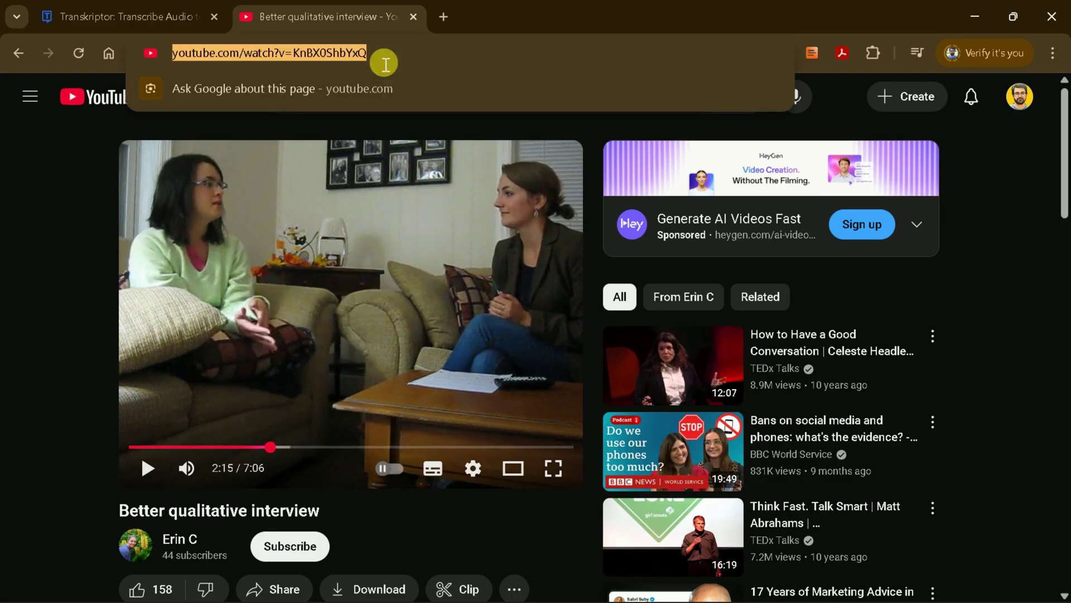
{"action": "right_click", "coordinate": [329, 55]}
{"action": "left_click", "coordinate": [389, 175]}
{"action": "left_click", "coordinate": [413, 17]}
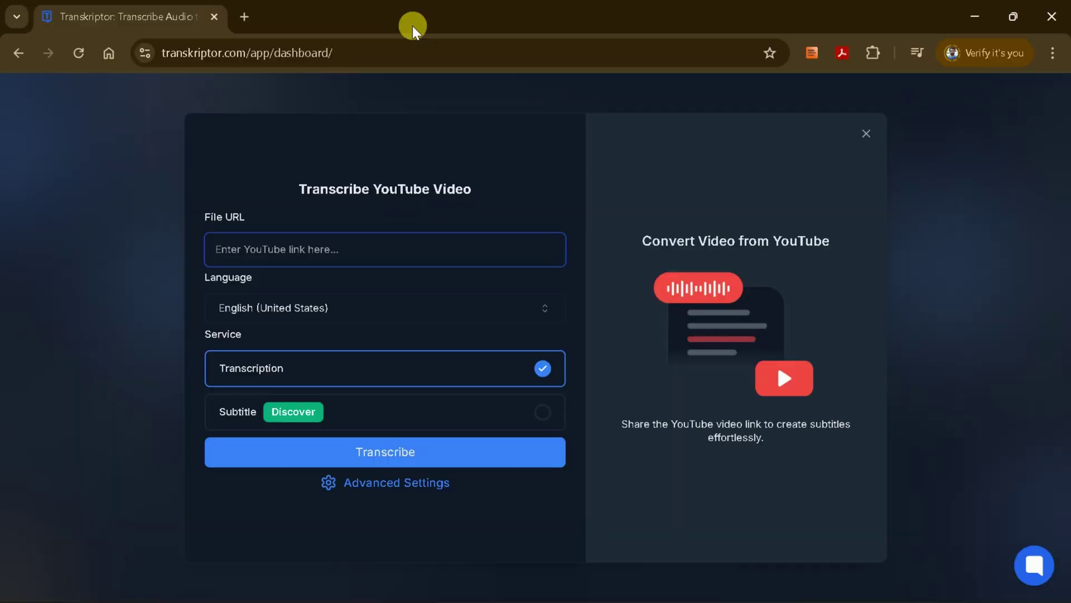
Enter the copied YouTube link as the file URL and transcribe the video with the Transcription service in English (United States)
{"action": "left_click", "coordinate": [340, 251]}
{"action": "key", "text": "ctrl+v"}
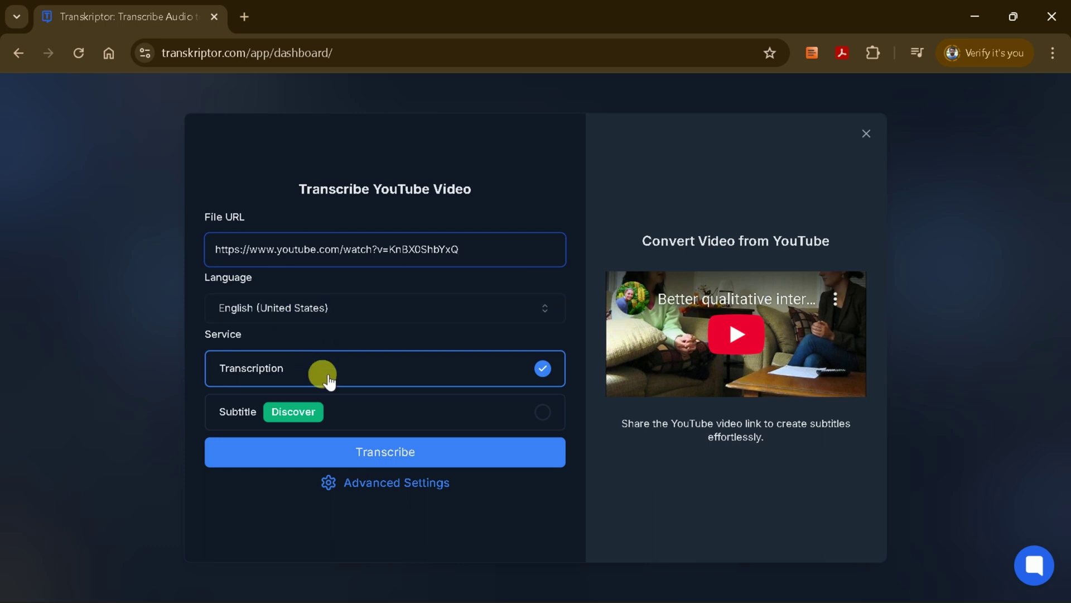
{"action": "left_click", "coordinate": [388, 458]}
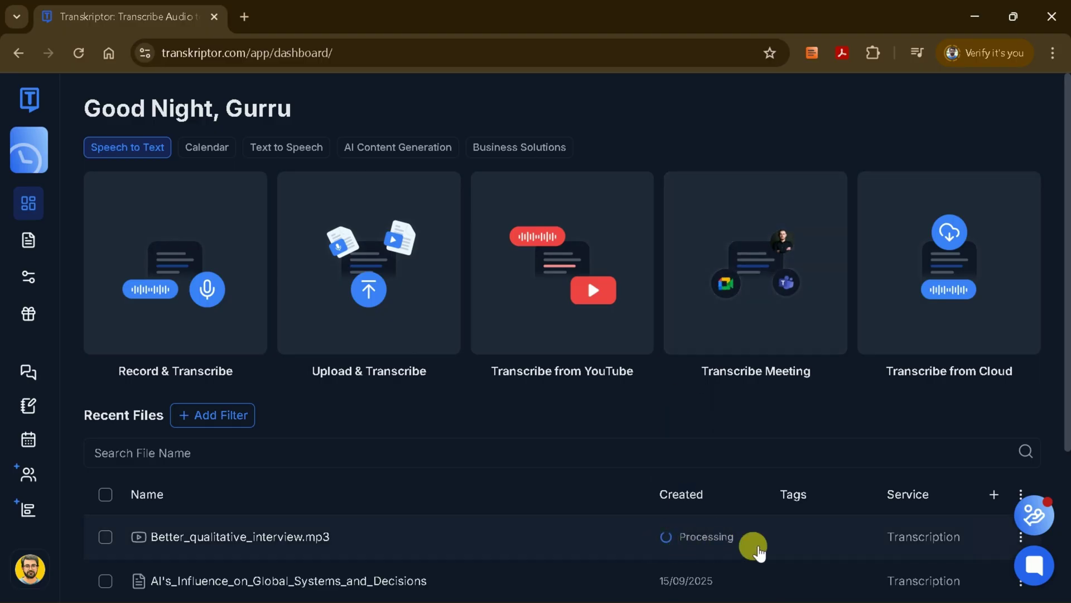
Open the Better_qualitative_interview.mp3 transcript from the recent files
{"action": "scroll", "coordinate": [734, 491], "scroll_direction": "down", "scroll_amount": 3}
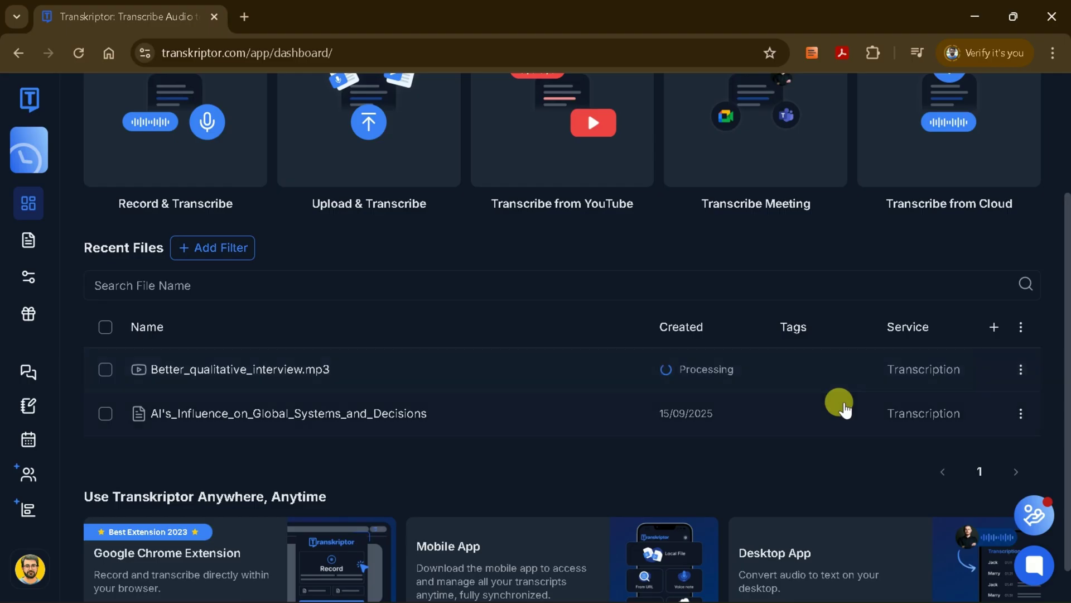
{"action": "scroll", "coordinate": [1033, 336], "scroll_direction": "up", "scroll_amount": 2}
{"action": "scroll", "coordinate": [1065, 334], "scroll_direction": "down", "scroll_amount": 1}
{"action": "scroll", "coordinate": [1066, 334], "scroll_direction": "up", "scroll_amount": 1}
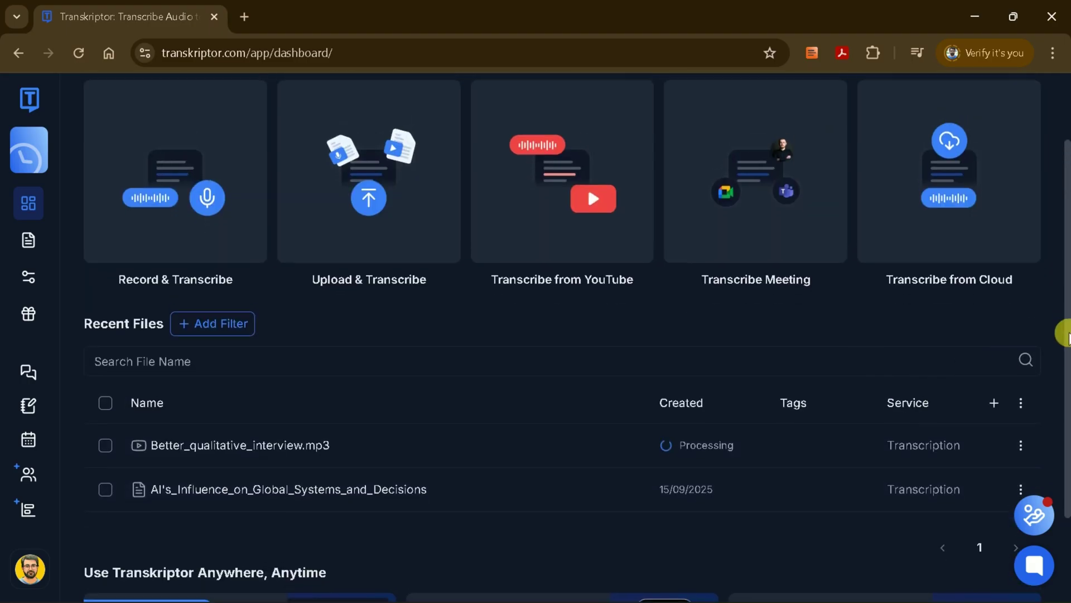
{"action": "left_click", "coordinate": [826, 452]}
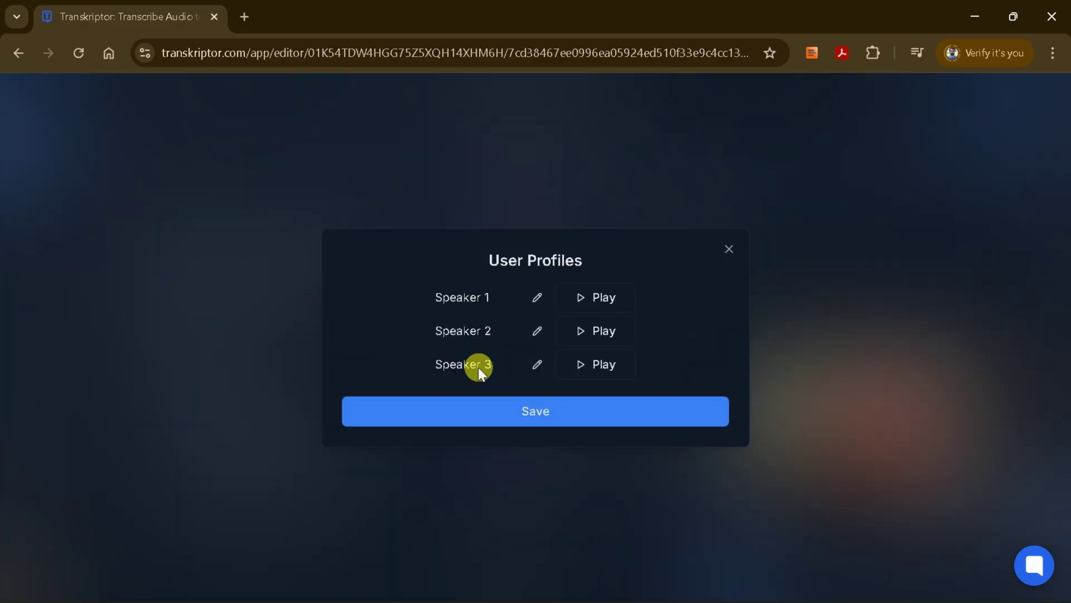
Replace Speaker 1, Speaker 2 and Speaker 3 in the user profiles with the speakers' first names and save them
{"action": "left_click", "coordinate": [537, 298]}
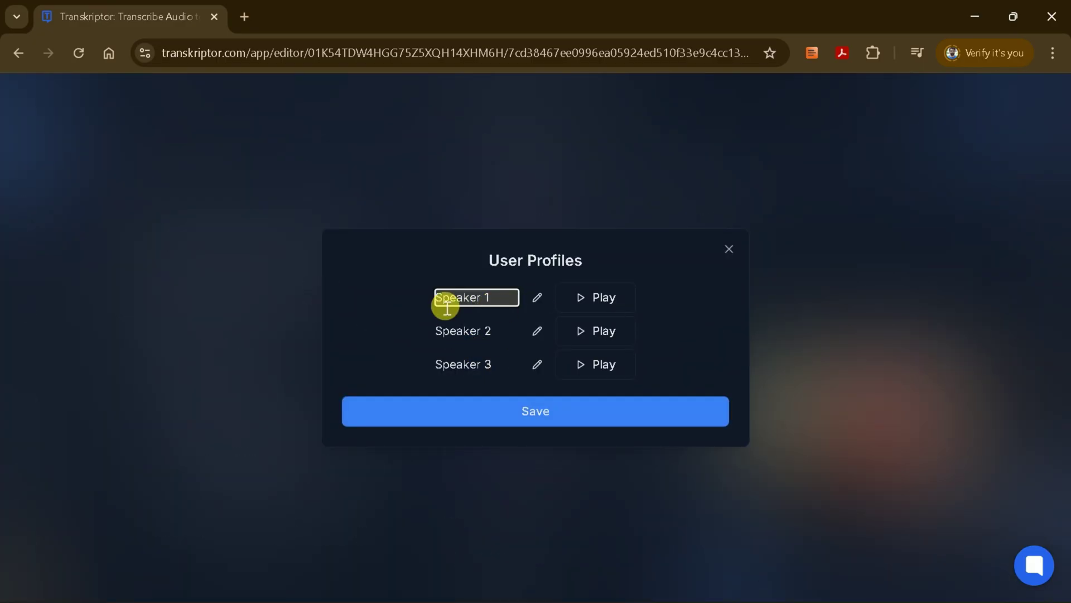
{"action": "type", "text": "Anny"}
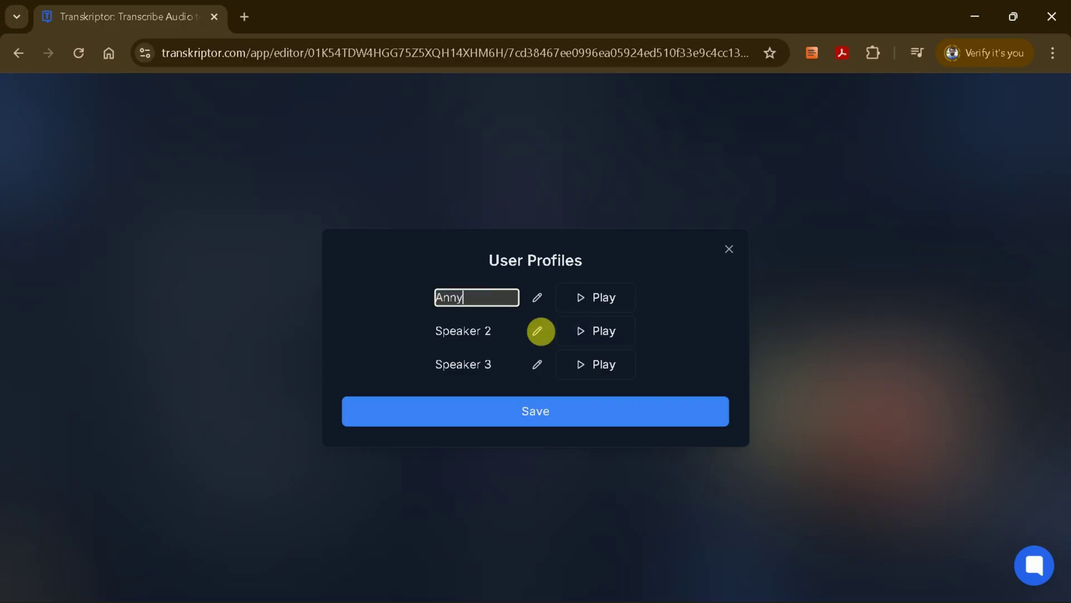
{"action": "left_click", "coordinate": [539, 331]}
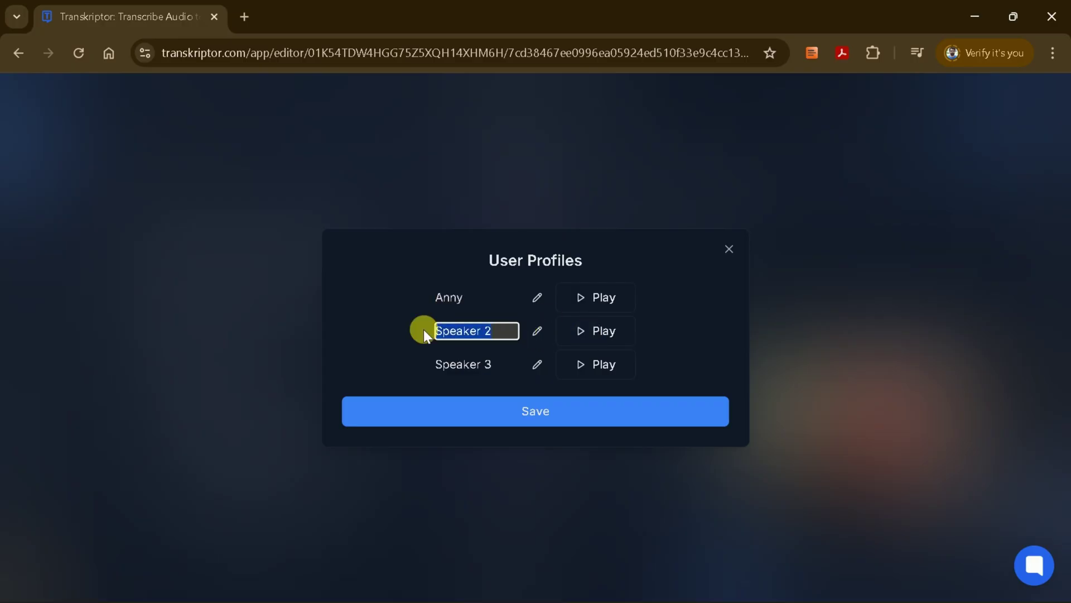
{"action": "type", "text": "Sumita"}
{"action": "left_click", "coordinate": [538, 366]}
{"action": "left_click", "coordinate": [447, 366]}
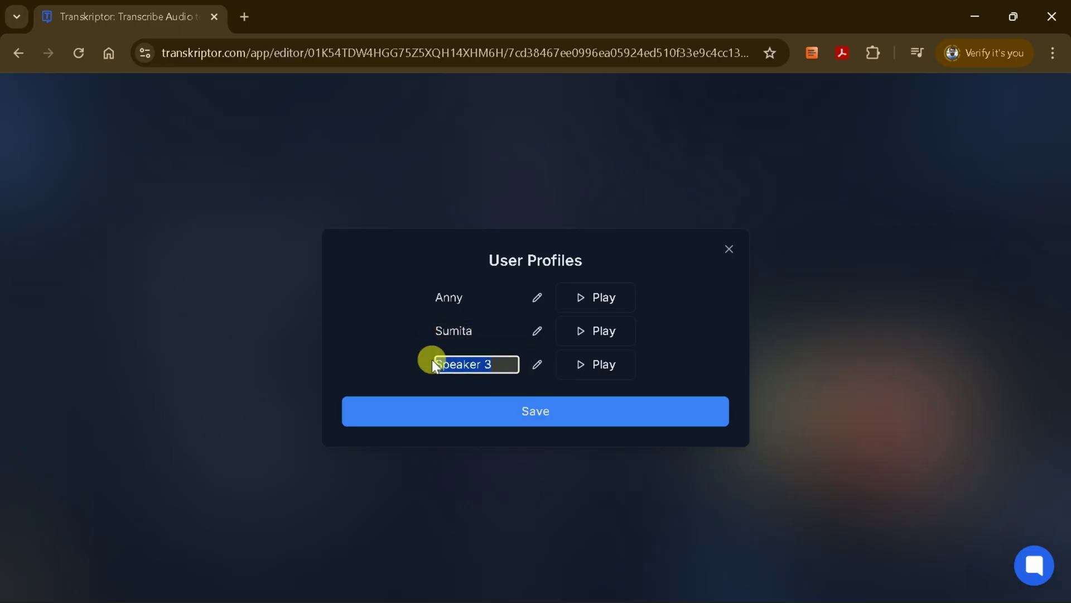
{"action": "type", "text": "Andyson"}
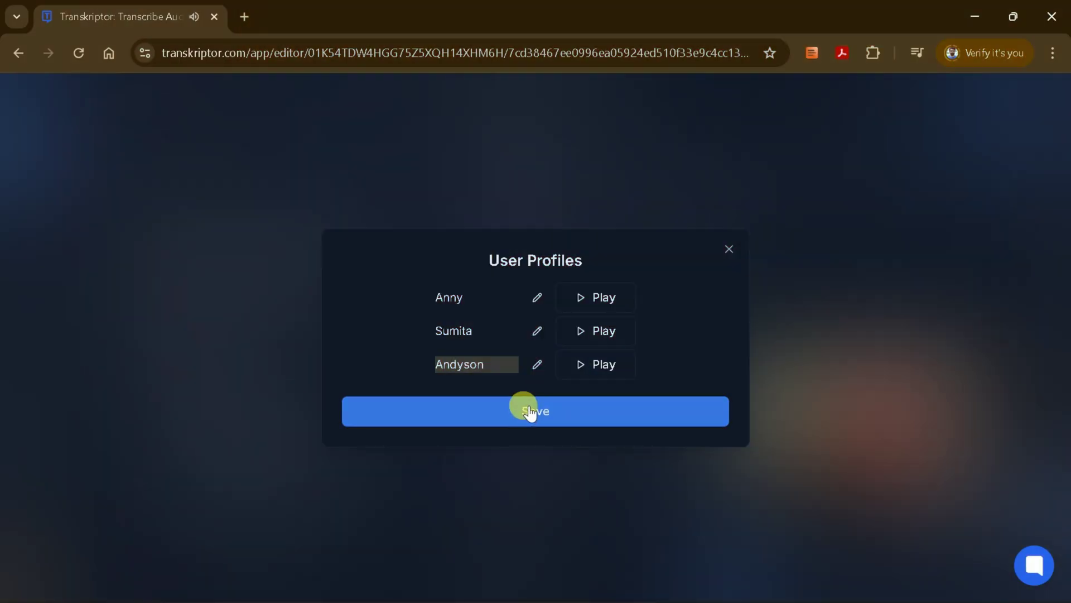
{"action": "left_click", "coordinate": [527, 411]}
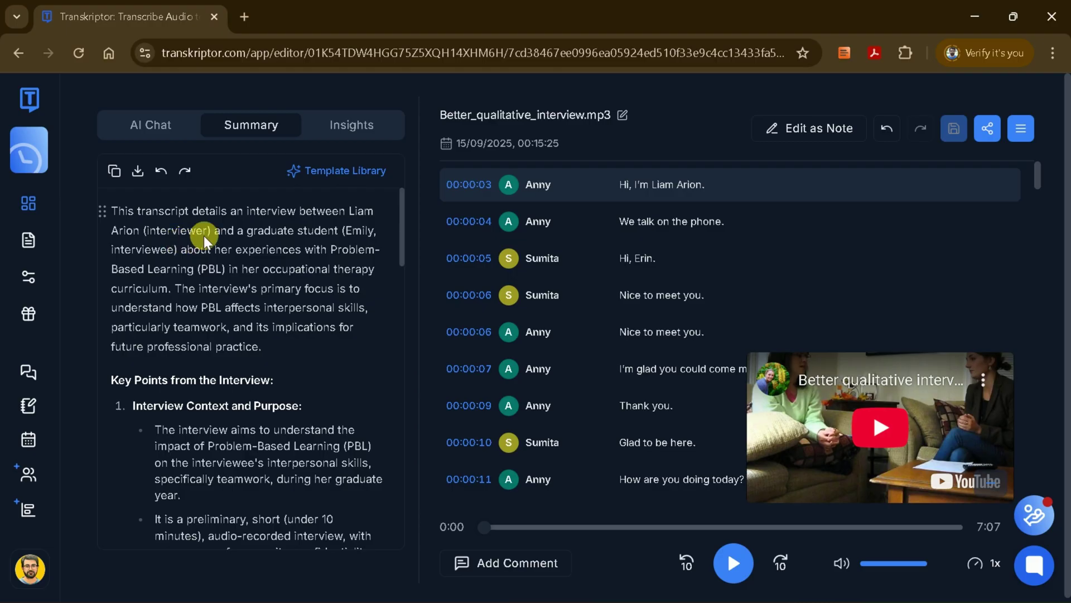
Read through the interview's AI-generated summary to its end and return to the beginning
{"action": "scroll", "coordinate": [296, 262], "scroll_direction": "down", "scroll_amount": 2}
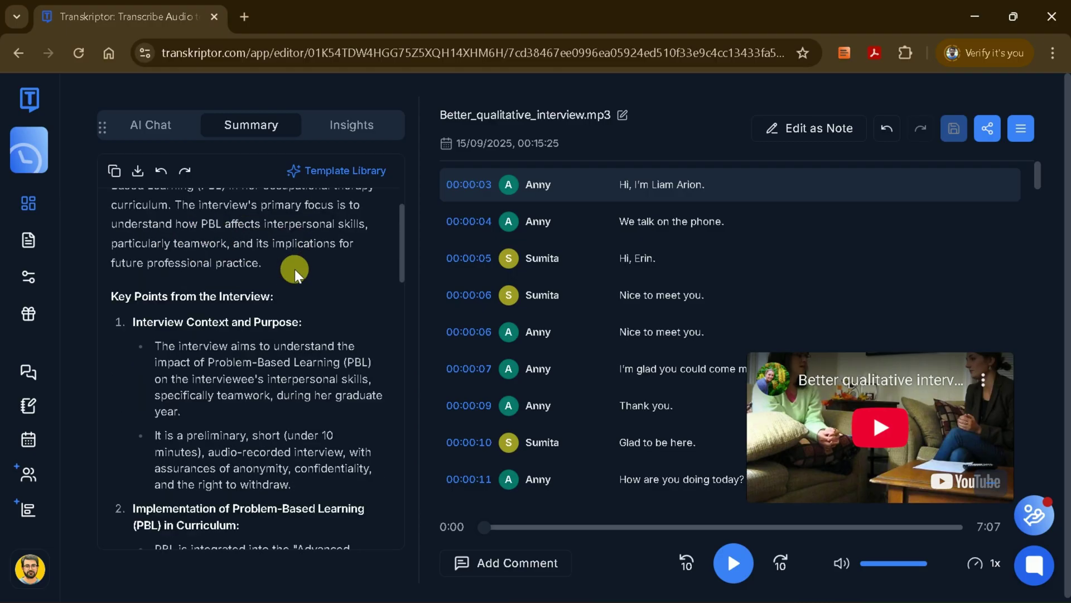
{"action": "scroll", "coordinate": [292, 273], "scroll_direction": "down", "scroll_amount": 4}
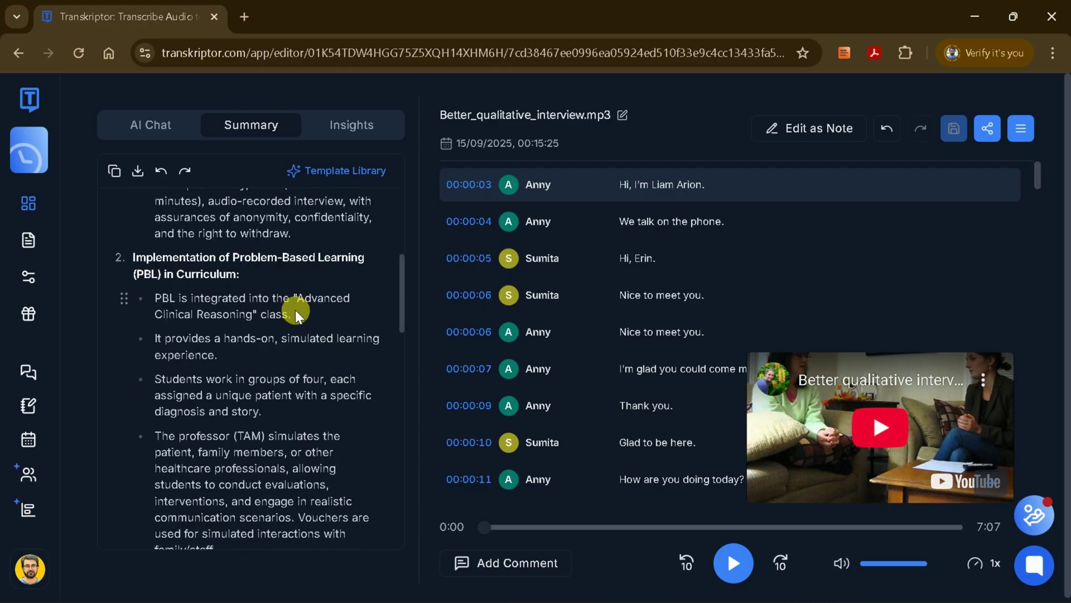
{"action": "scroll", "coordinate": [296, 310], "scroll_direction": "down", "scroll_amount": 3}
{"action": "scroll", "coordinate": [295, 311], "scroll_direction": "down", "scroll_amount": 15}
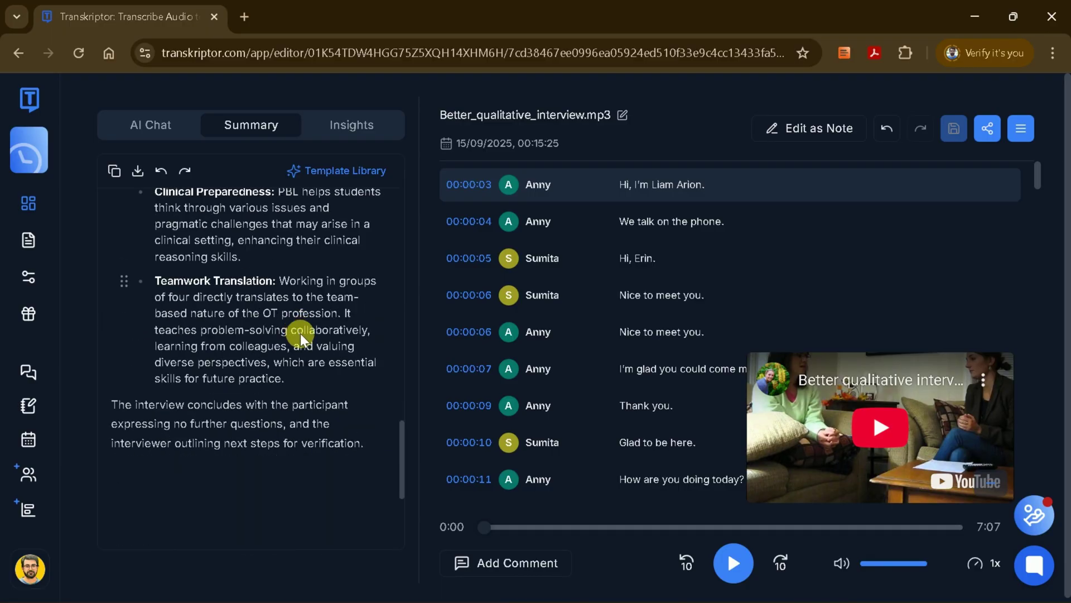
{"action": "scroll", "coordinate": [301, 333], "scroll_direction": "down", "scroll_amount": 2}
{"action": "scroll", "coordinate": [300, 333], "scroll_direction": "up", "scroll_amount": 15}
{"action": "scroll", "coordinate": [300, 333], "scroll_direction": "up", "scroll_amount": 10}
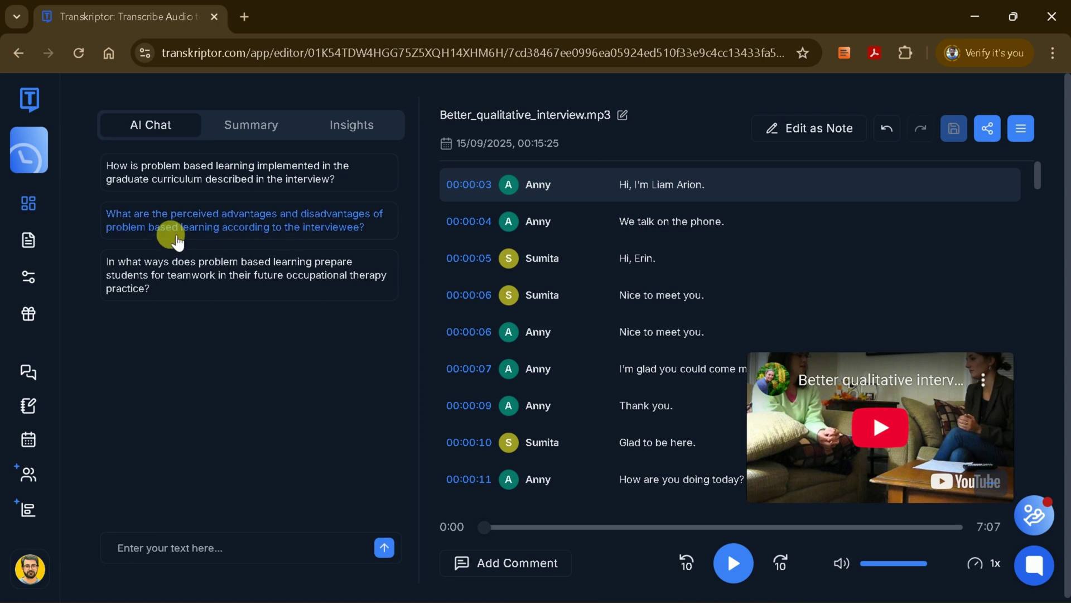
Ask the AI chat the suggested question about the perceived advantages and disadvantages of problem based learning and read the answer
{"action": "left_click", "coordinate": [240, 224]}
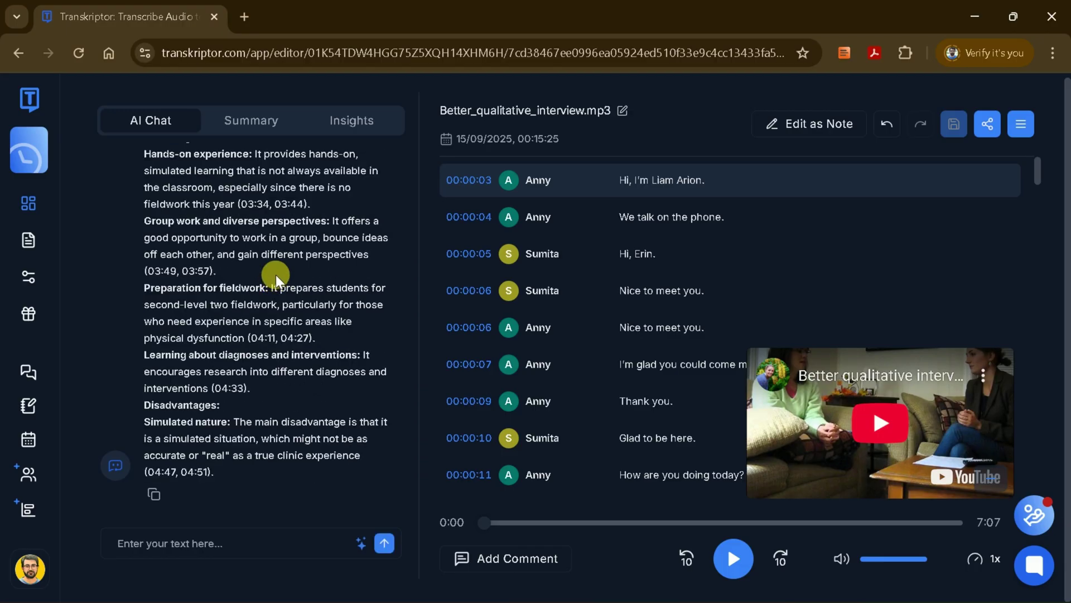
{"action": "scroll", "coordinate": [275, 274], "scroll_direction": "up", "scroll_amount": 4}
{"action": "scroll", "coordinate": [275, 275], "scroll_direction": "down", "scroll_amount": 3}
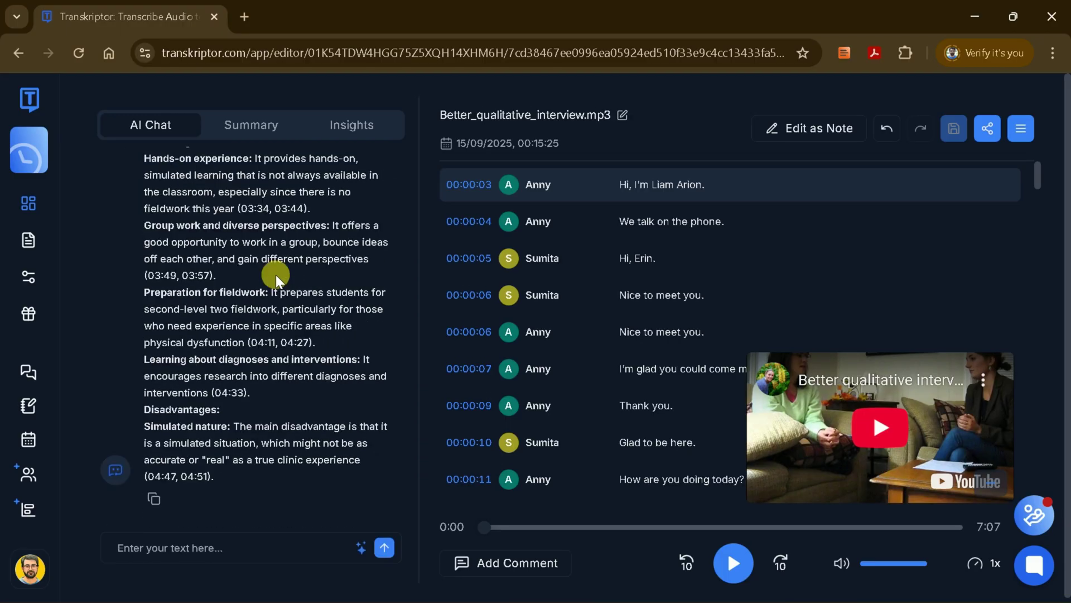
Preview the Basic Summary template from the General category of the template library and apply it to the interview's summary
{"action": "left_click", "coordinate": [251, 120]}
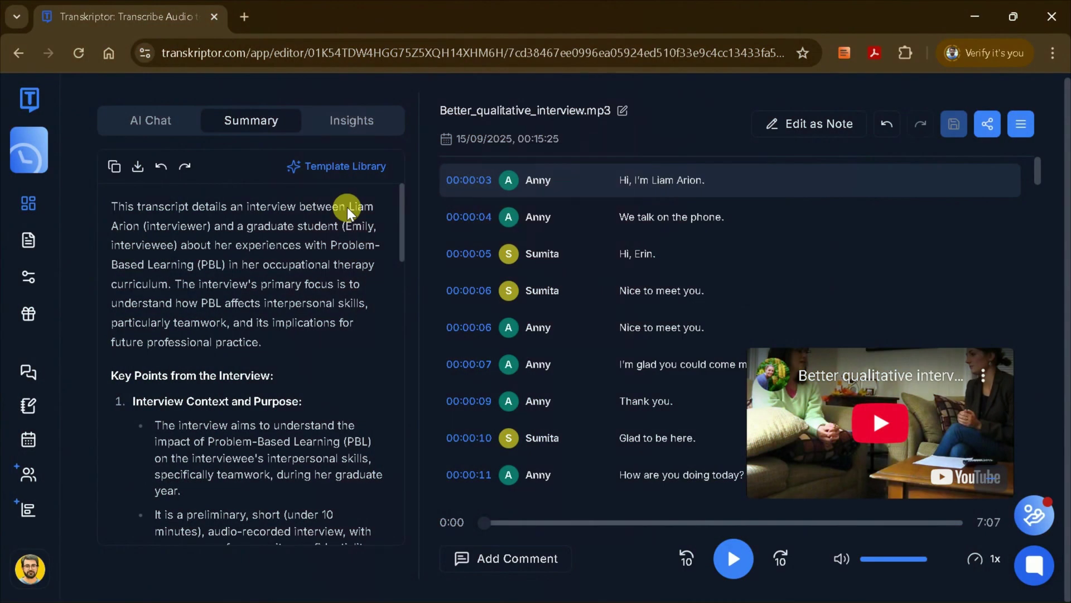
{"action": "left_click", "coordinate": [337, 167]}
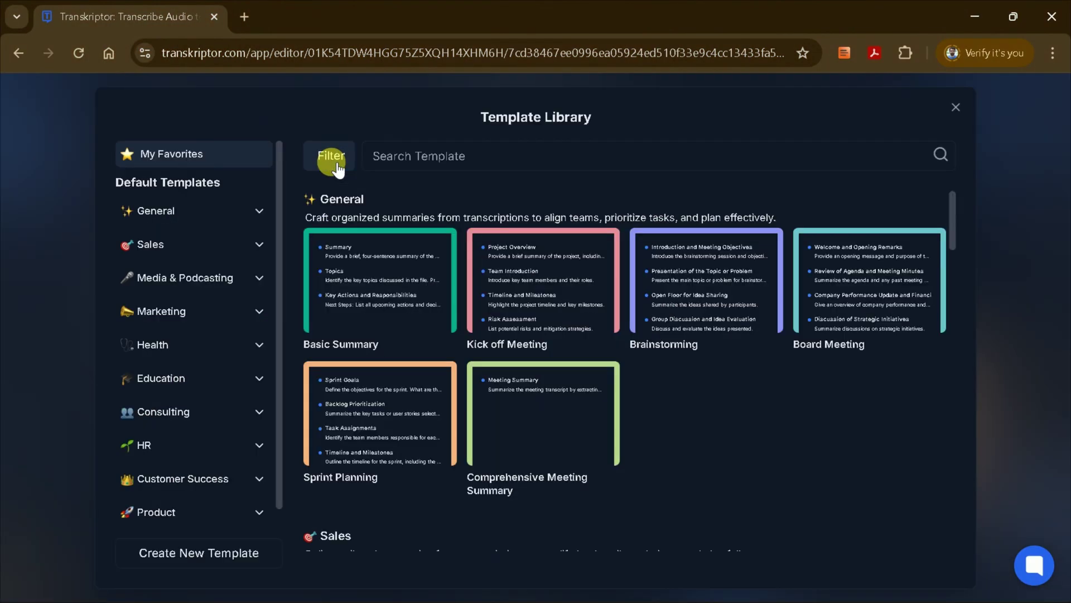
{"action": "mouse_move", "coordinate": [375, 237]}
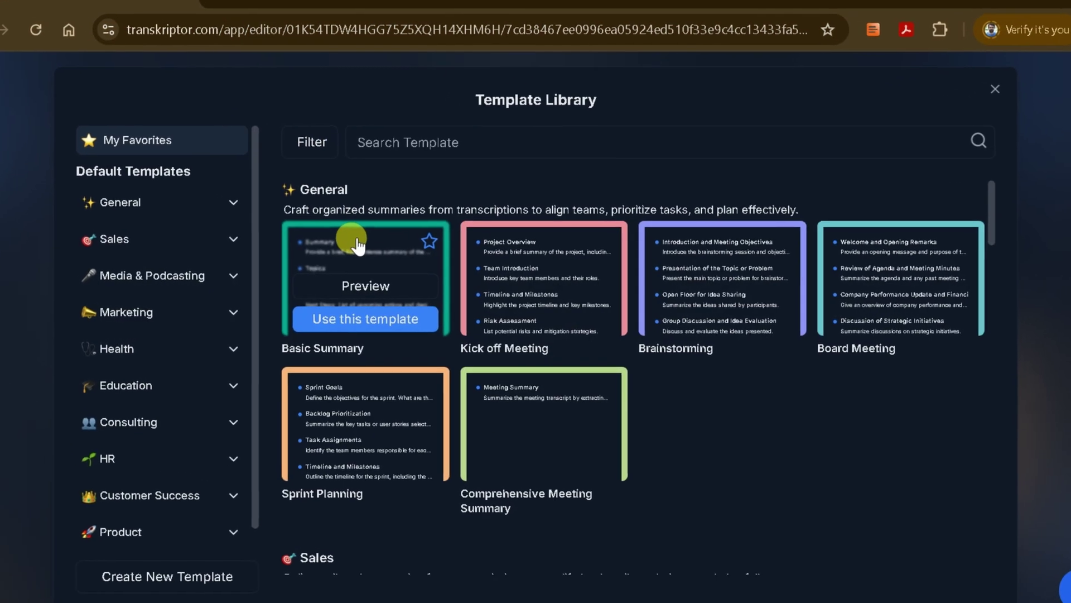
{"action": "mouse_move", "coordinate": [505, 282]}
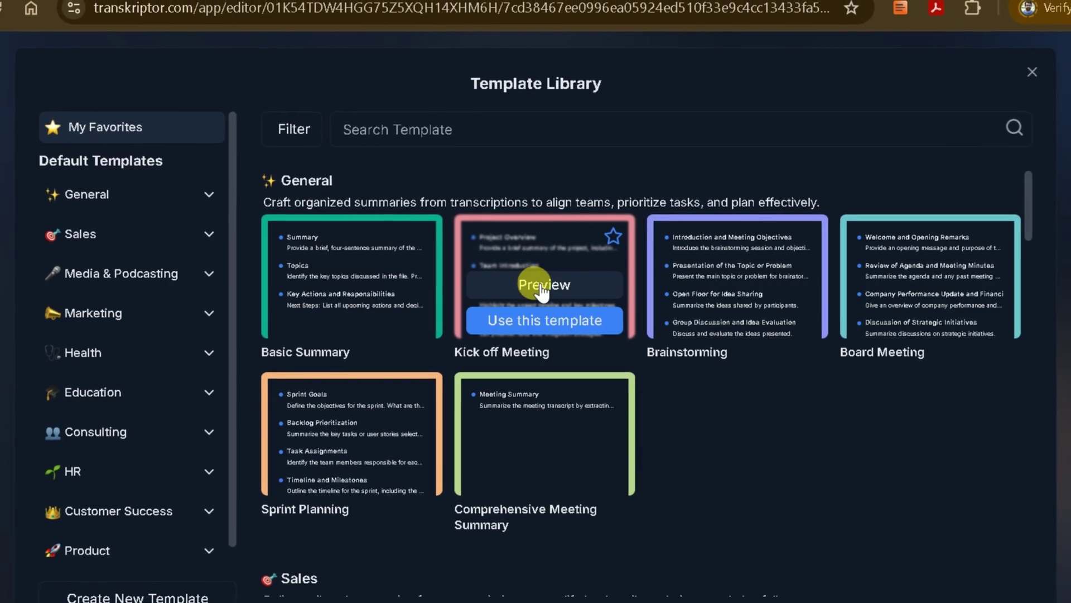
{"action": "mouse_move", "coordinate": [318, 336]}
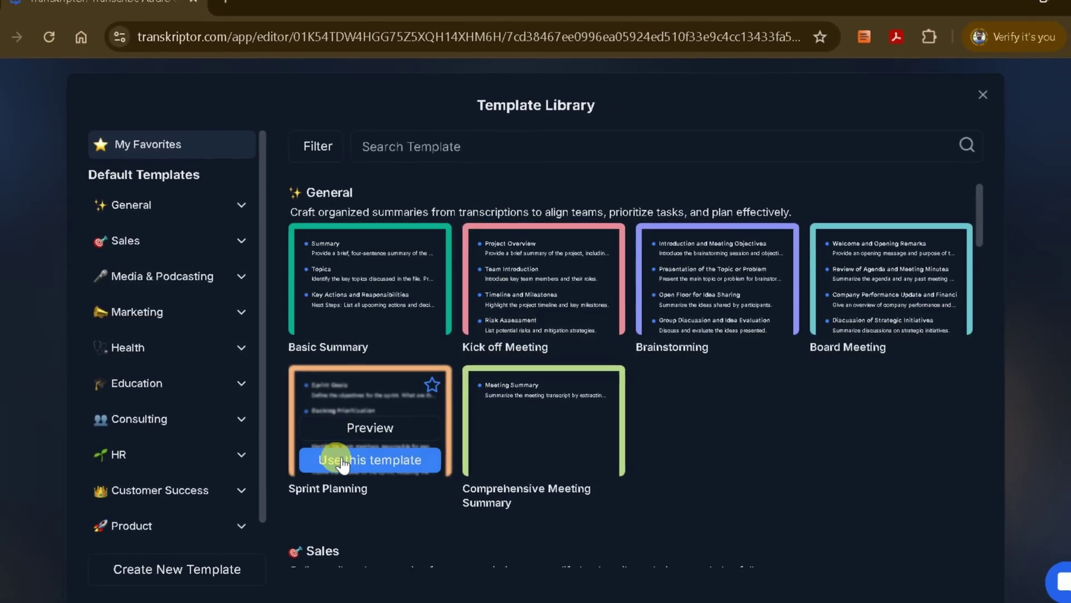
{"action": "mouse_move", "coordinate": [519, 306]}
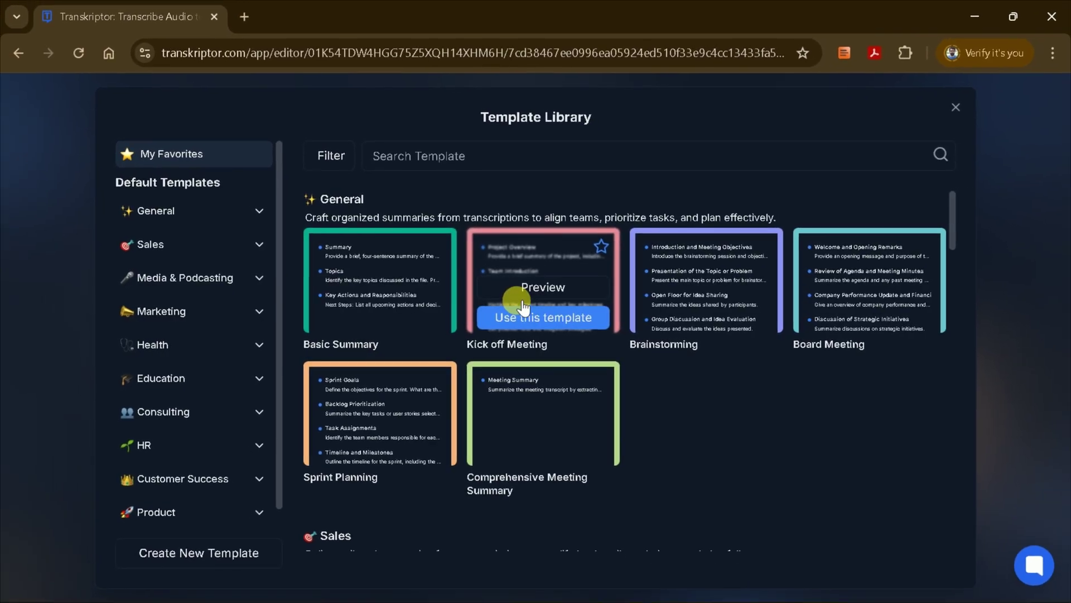
{"action": "mouse_move", "coordinate": [348, 308]}
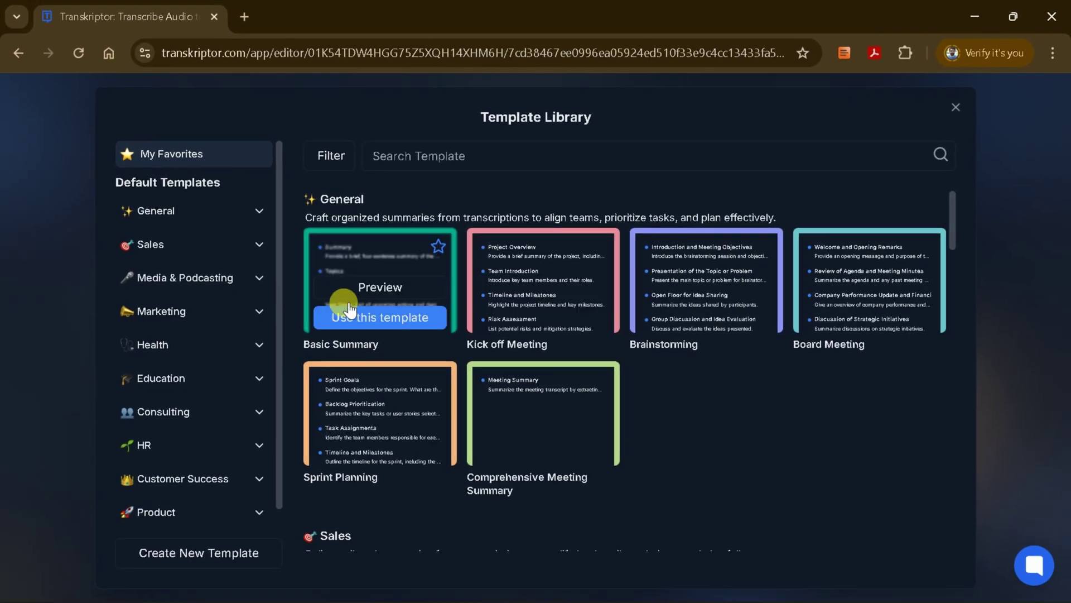
{"action": "left_click", "coordinate": [393, 288]}
{"action": "left_click", "coordinate": [600, 546]}
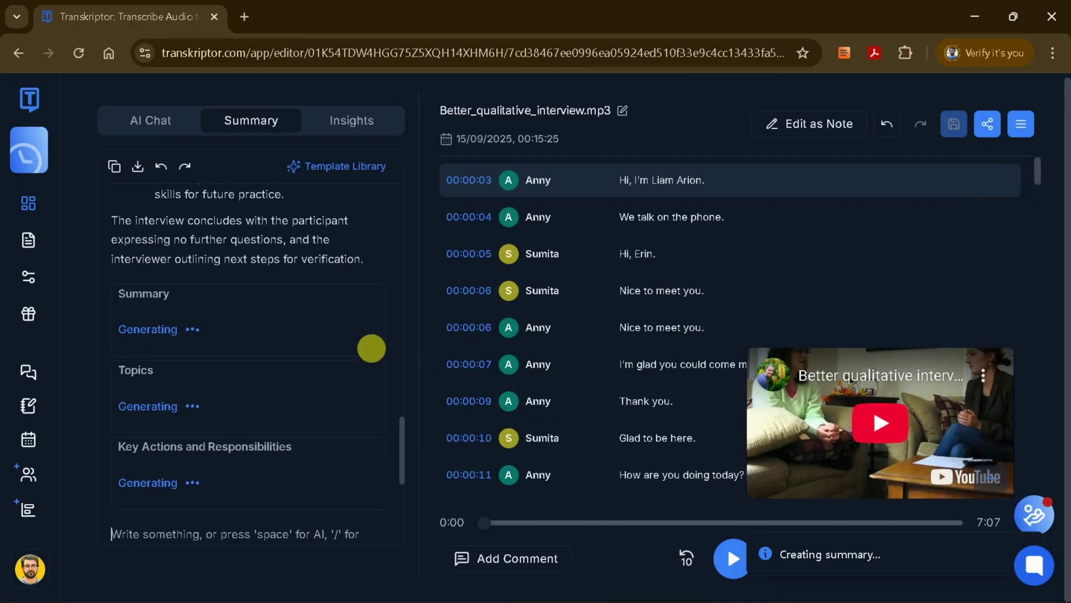
Read through the sections generated by the Basic Summary template in the interview's summary
{"action": "scroll", "coordinate": [227, 335], "scroll_direction": "down", "scroll_amount": 3}
{"action": "scroll", "coordinate": [262, 293], "scroll_direction": "up", "scroll_amount": 2}
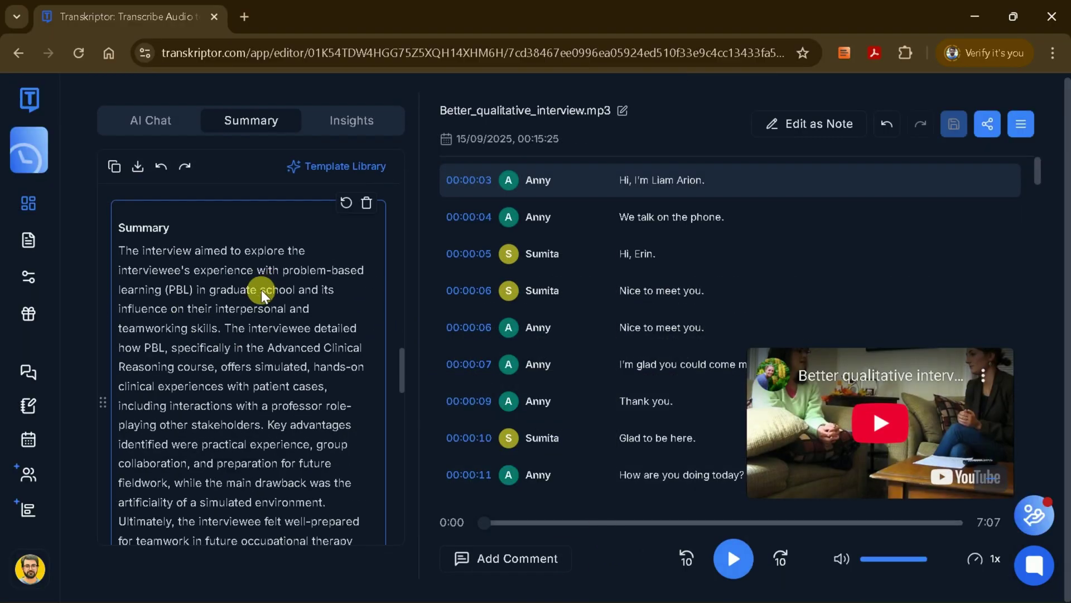
{"action": "scroll", "coordinate": [219, 302], "scroll_direction": "down", "scroll_amount": 5}
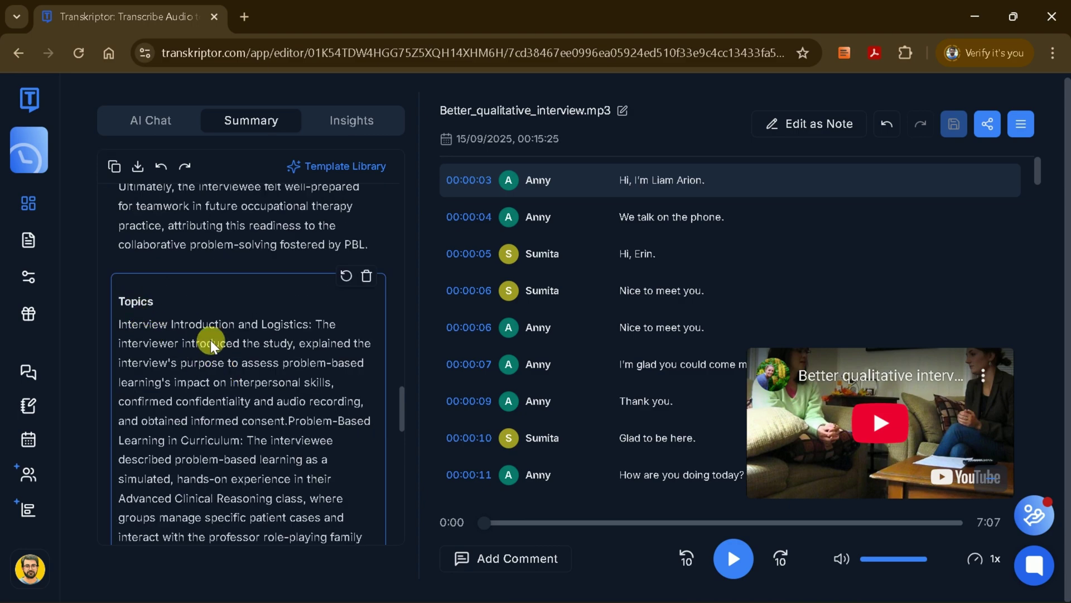
{"action": "scroll", "coordinate": [311, 335], "scroll_direction": "down", "scroll_amount": 8}
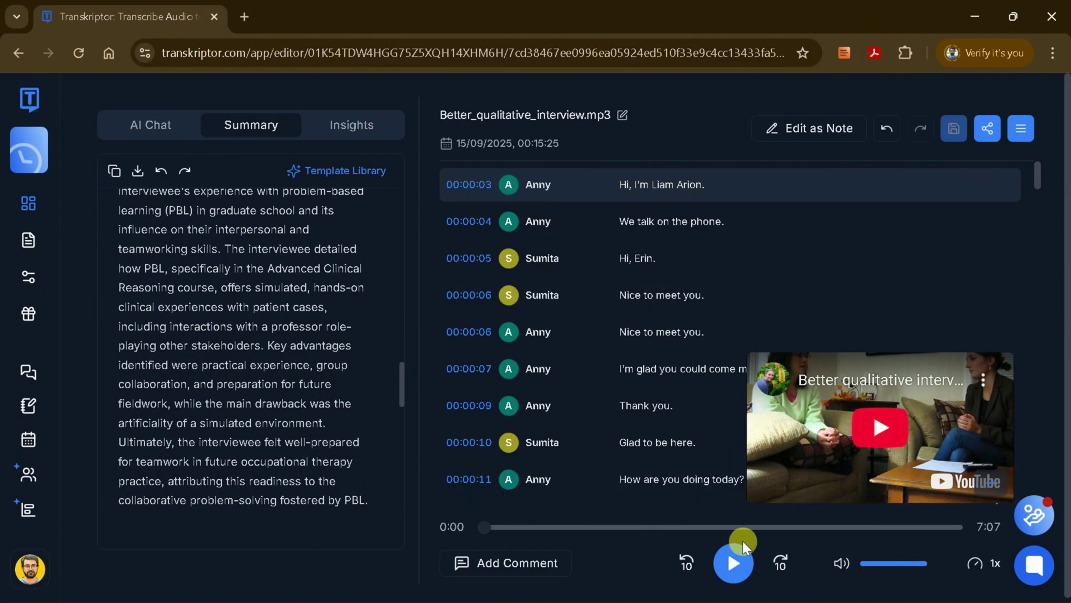
Play a short part of the interview recording and look over the transcript's additional options and sharing
{"action": "left_click", "coordinate": [733, 560]}
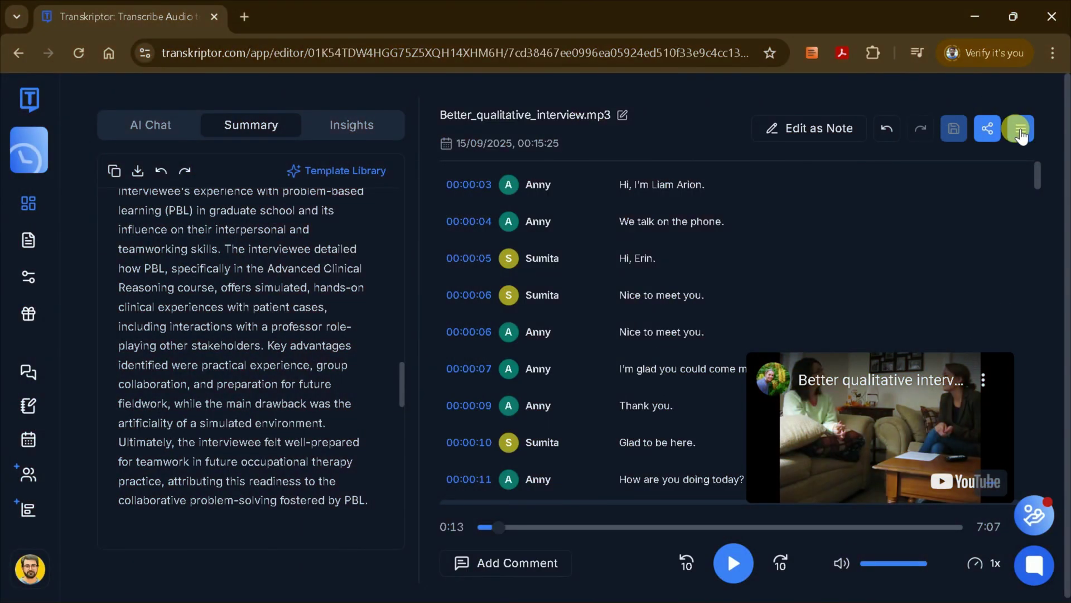
{"action": "left_click", "coordinate": [1021, 131]}
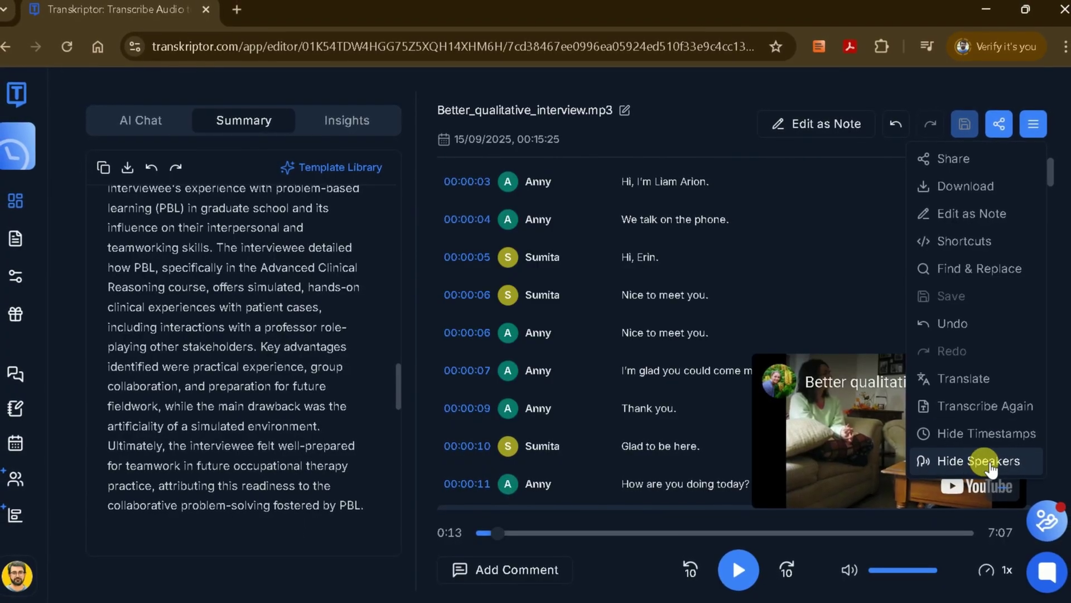
{"action": "left_click", "coordinate": [1005, 132]}
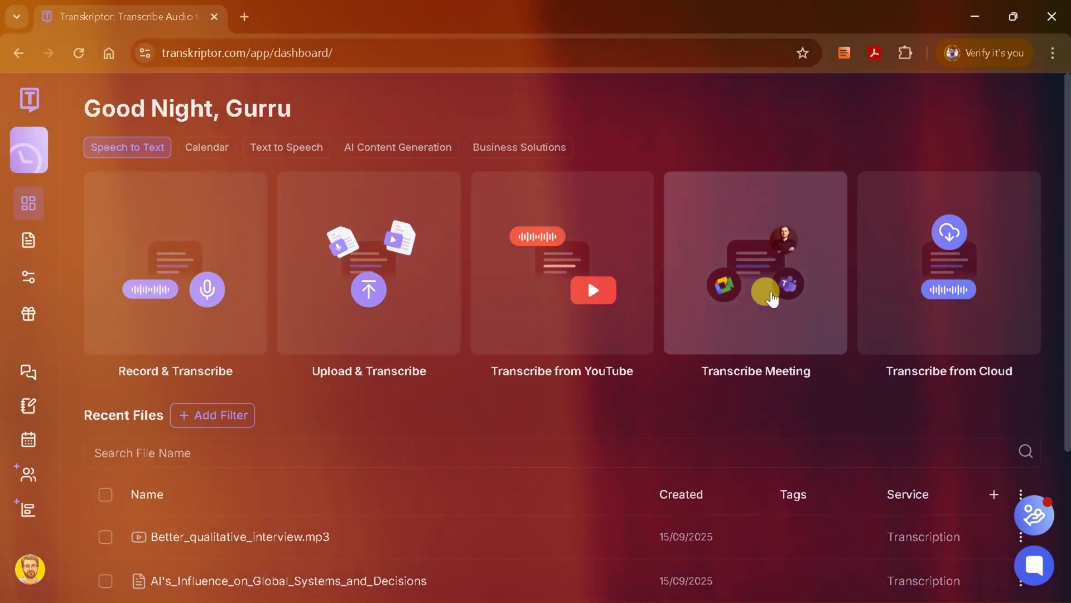
Copy the link of sheet0 revised .mp4 in Google Drive and paste it as the file URL for a cloud transcription
{"action": "left_click", "coordinate": [904, 268]}
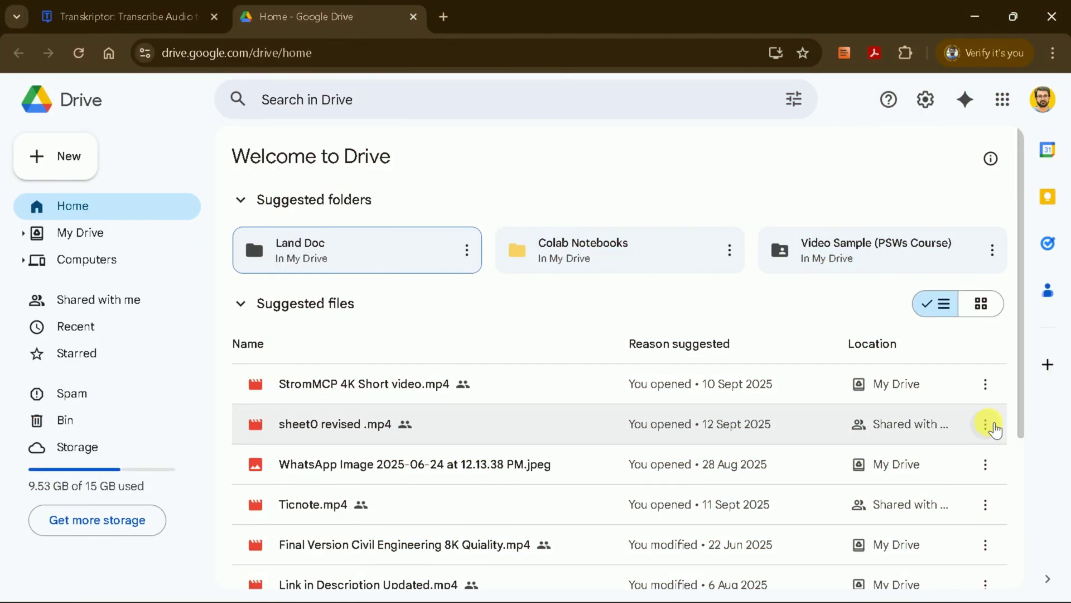
{"action": "left_click", "coordinate": [985, 424]}
{"action": "mouse_move", "coordinate": [817, 265]}
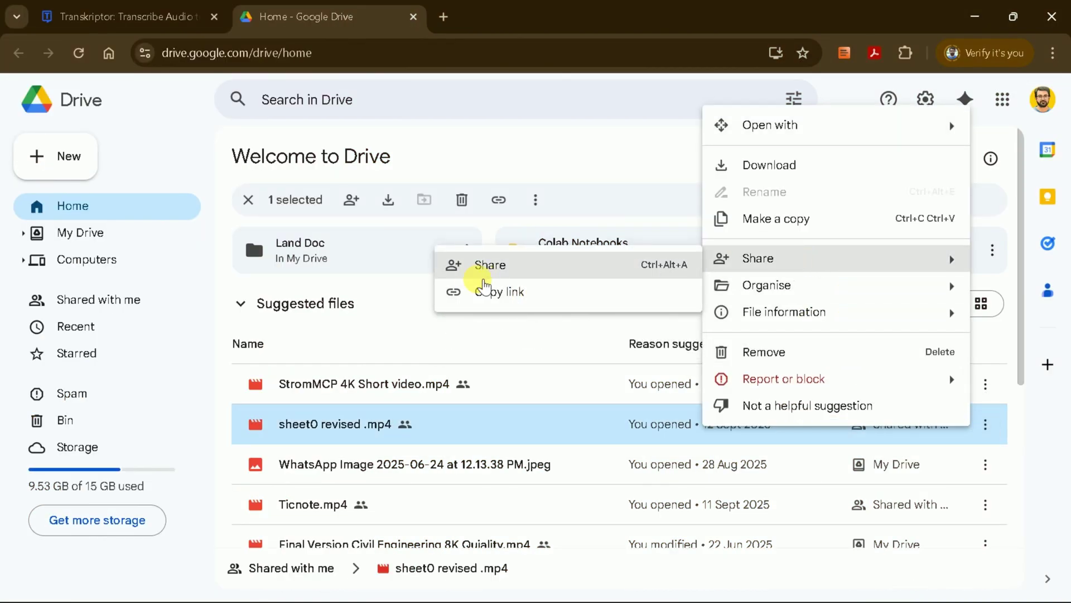
{"action": "left_click", "coordinate": [526, 291]}
{"action": "right_click", "coordinate": [288, 254]}
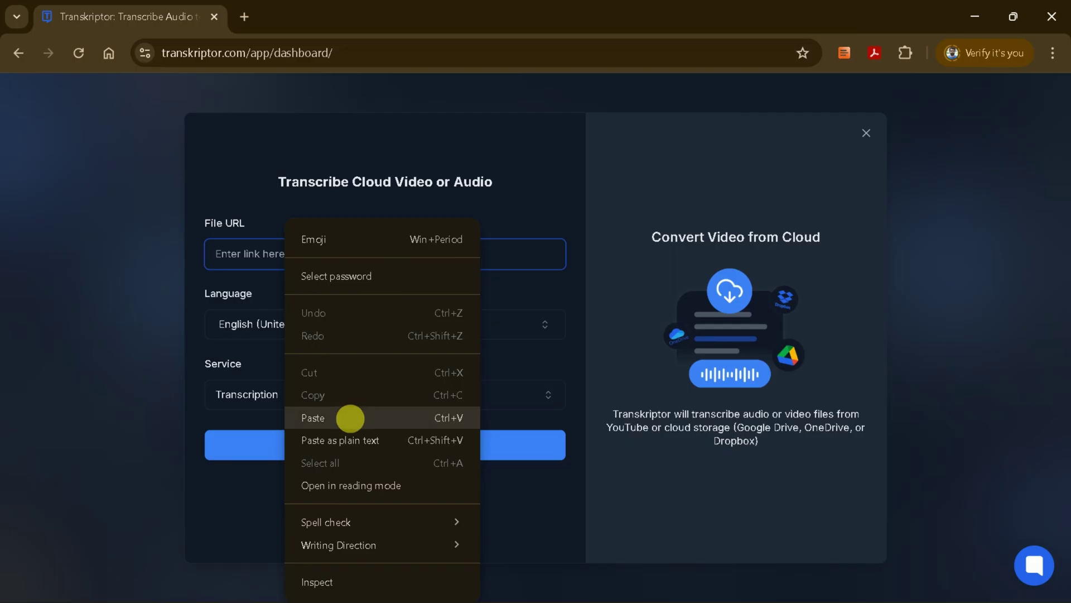
{"action": "left_click", "coordinate": [351, 417]}
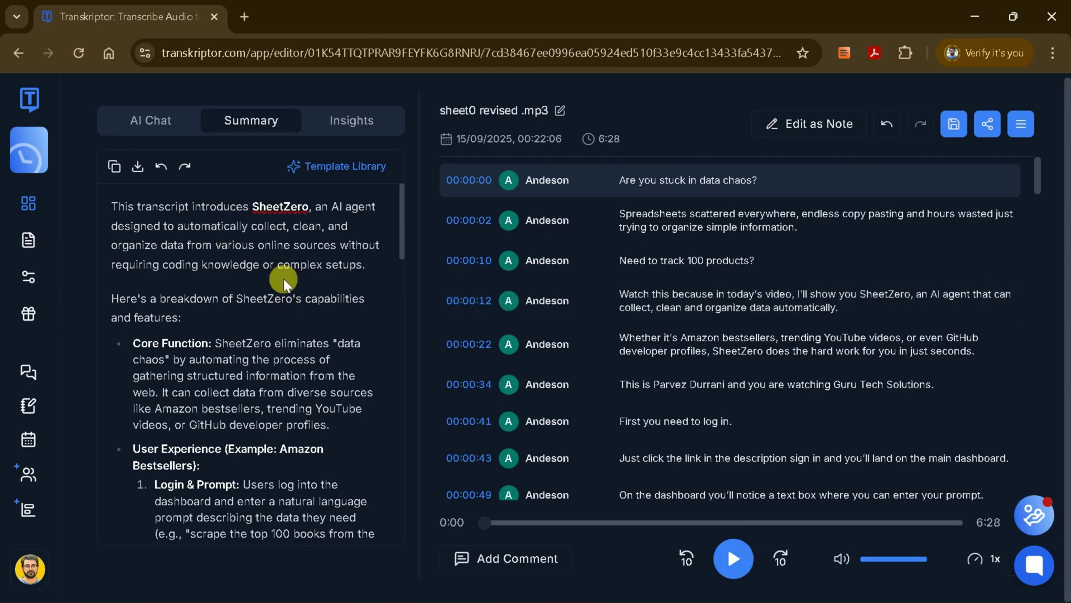
Read through the summary of the sheet0 revised .mp3 transcript to its end and open its AI chat
{"action": "scroll", "coordinate": [283, 282], "scroll_direction": "down", "scroll_amount": 15}
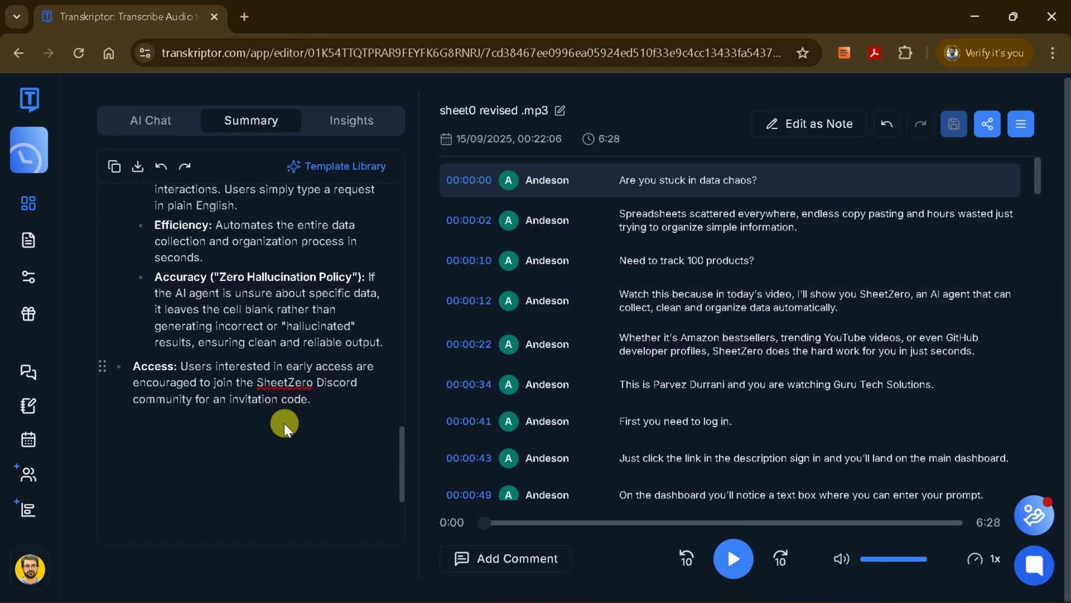
{"action": "scroll", "coordinate": [285, 461], "scroll_direction": "up", "scroll_amount": 15}
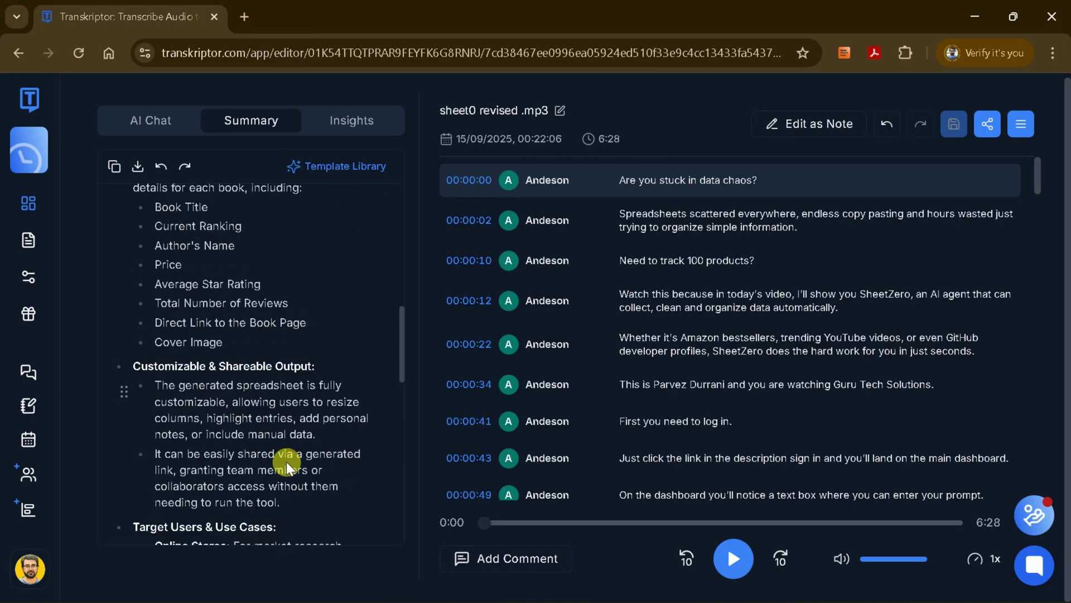
{"action": "left_click", "coordinate": [143, 124]}
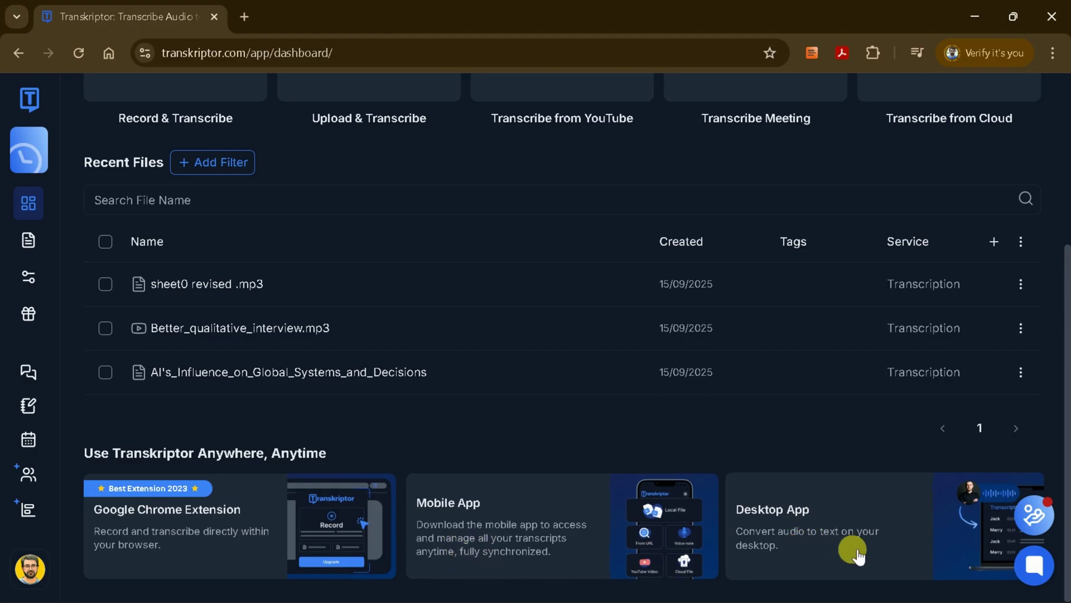
Open the Transcribe Meeting option from the dashboard and look at the Calendar and Text to Speech tools
{"action": "scroll", "coordinate": [346, 391], "scroll_direction": "up", "scroll_amount": 5}
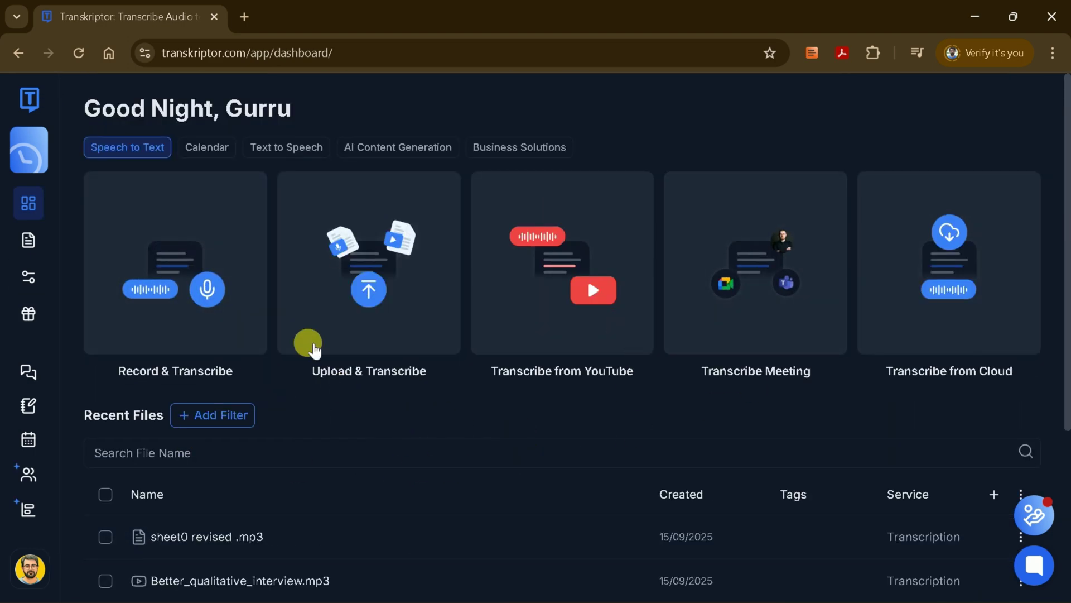
{"action": "left_click", "coordinate": [760, 312]}
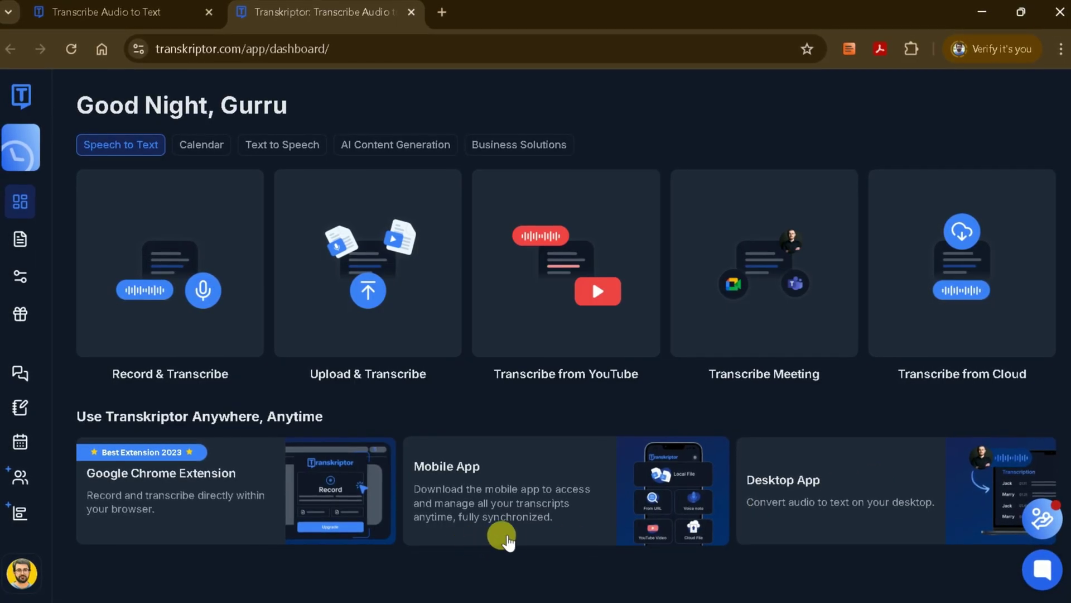
{"action": "left_click", "coordinate": [203, 146]}
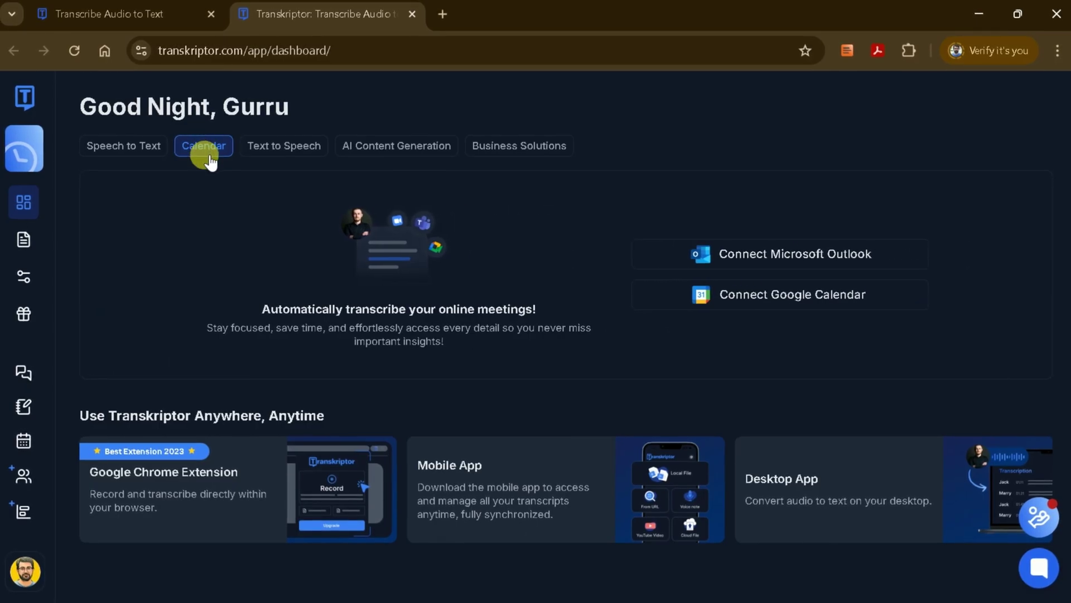
{"action": "left_click", "coordinate": [272, 158]}
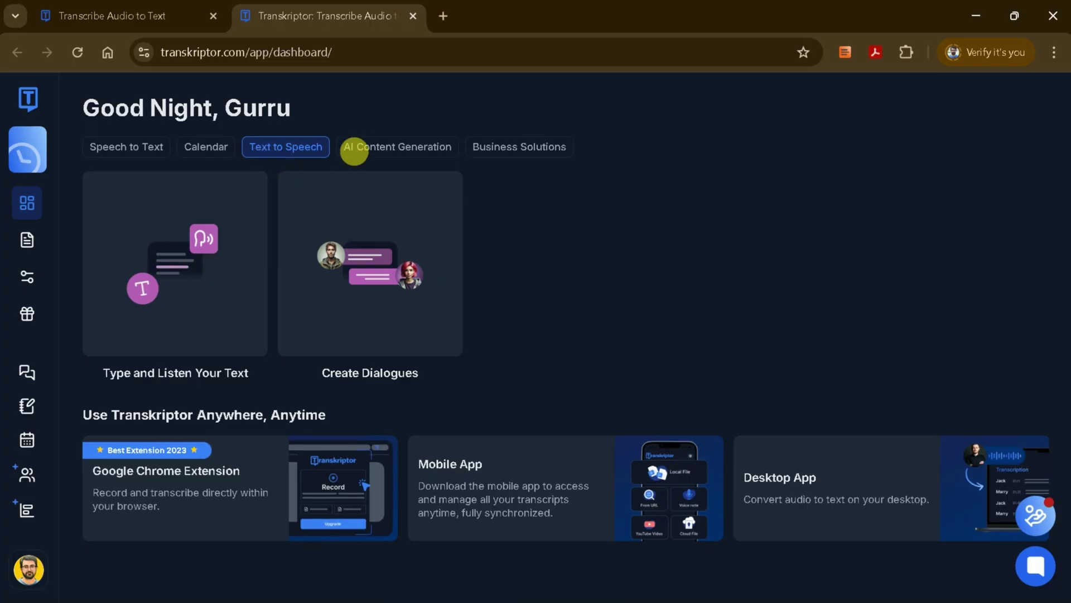